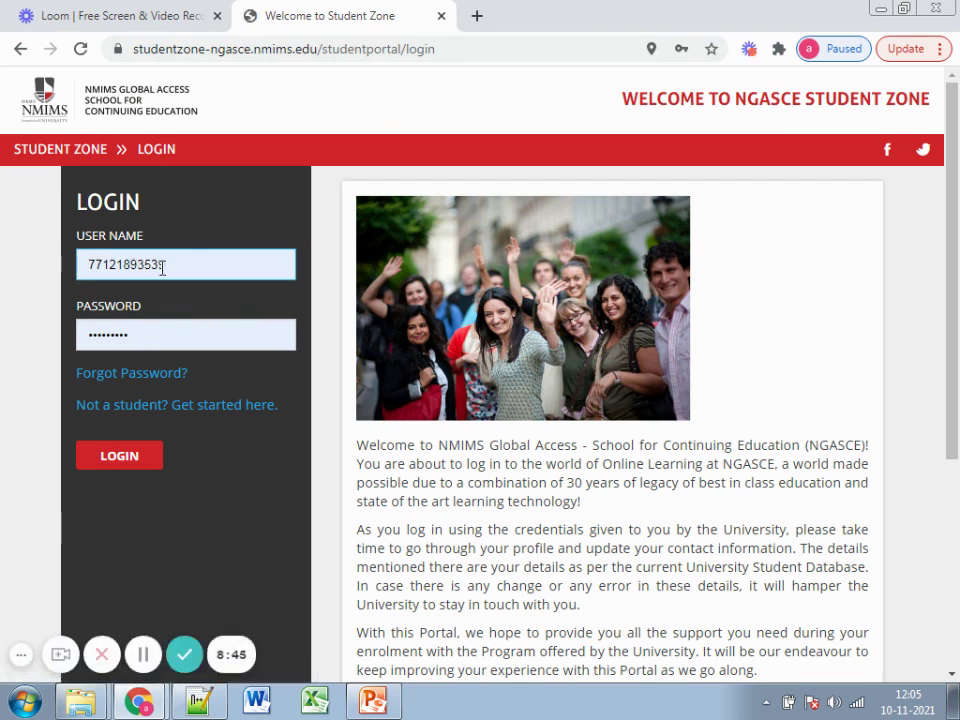
Log in to the student portal with the prefilled credentials and view the latest announcements
left_click(110, 458)
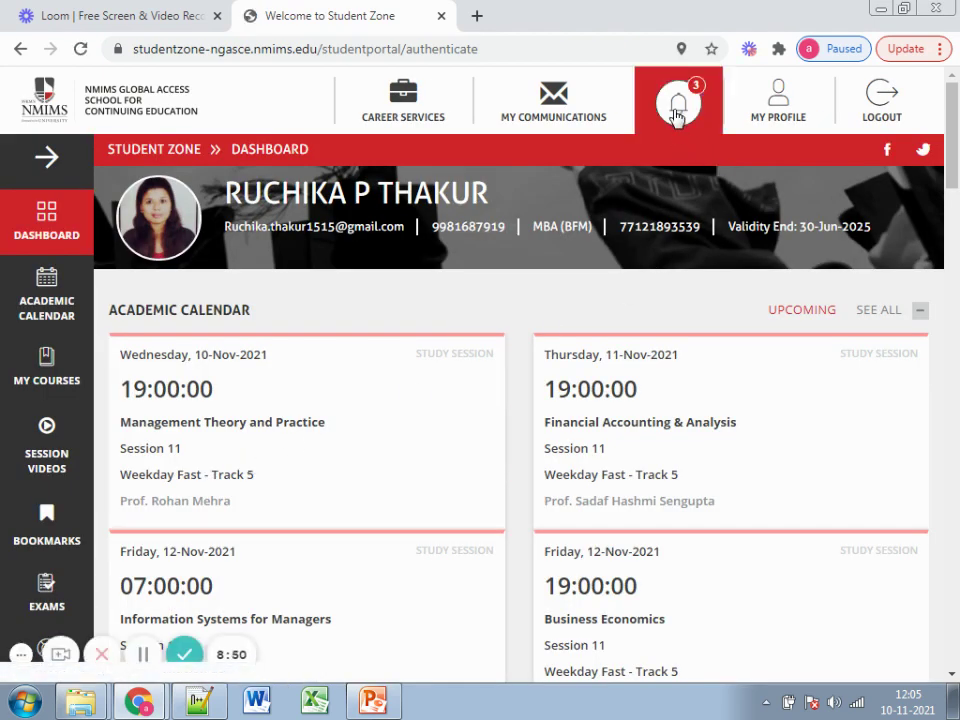
left_click(678, 115)
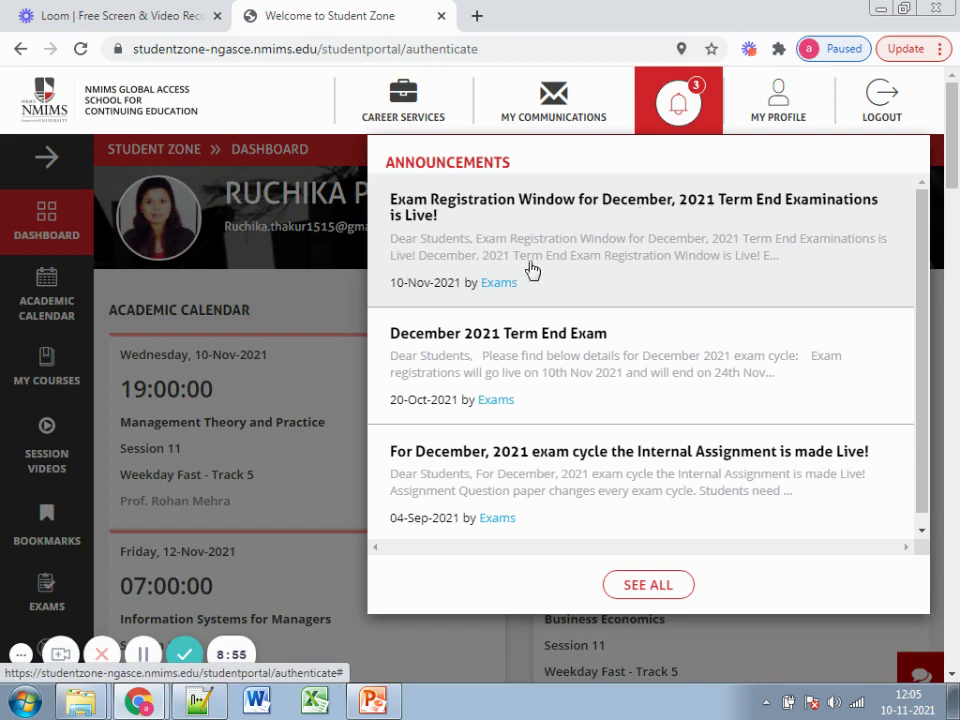
left_click(246, 337)
Open the Exam Registration page from the exams section
scroll(246, 337, "down", 3)
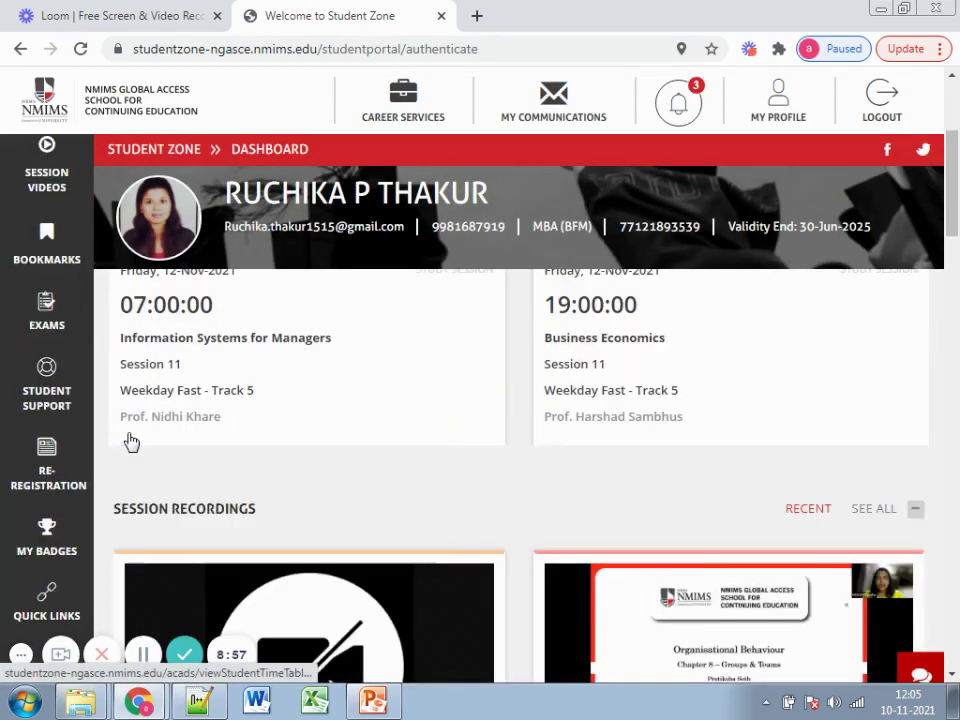
mouse_move(60, 333)
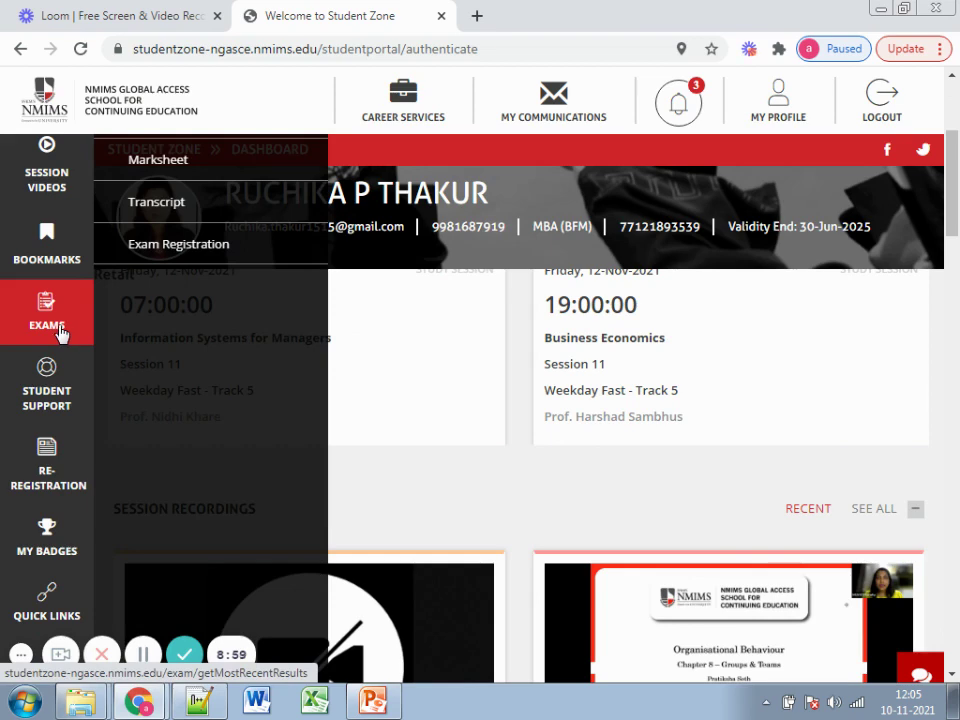
scroll(60, 333, "up", 2)
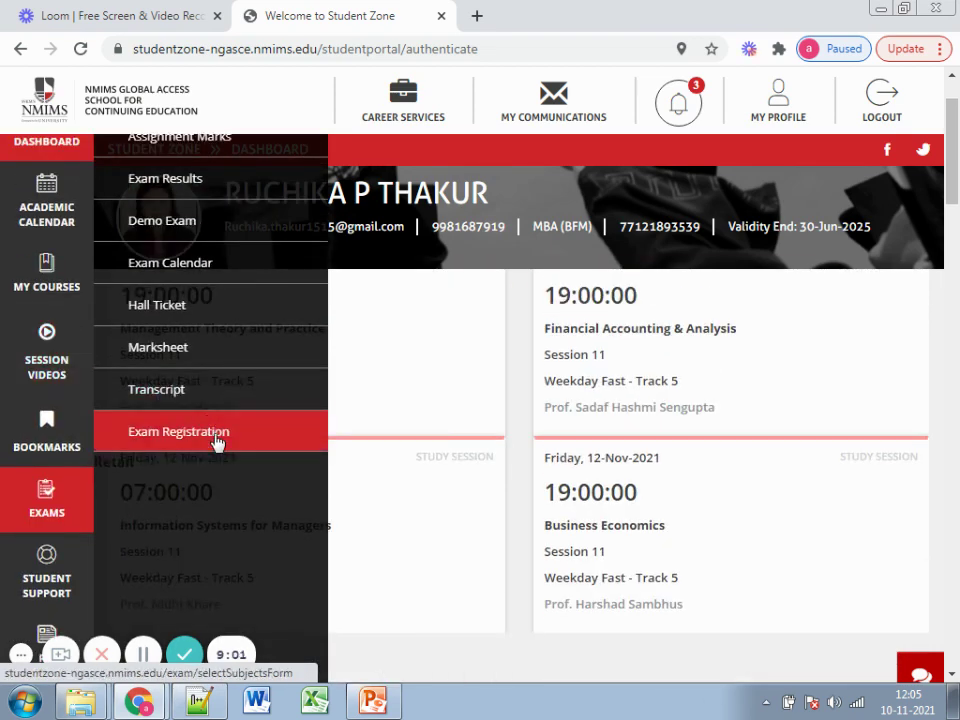
left_click(216, 441)
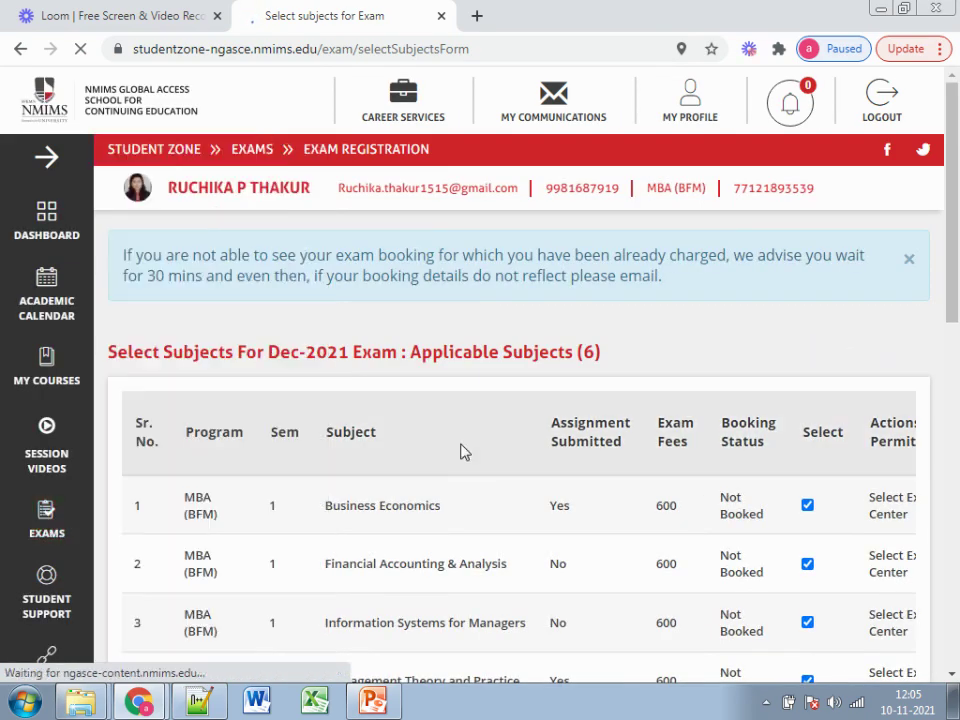
Keep only Management Theory and Practice and Organisational Behaviour selected for the Dec-2021 exam, and proceed to the exam center selection
scroll(476, 450, "down", 2)
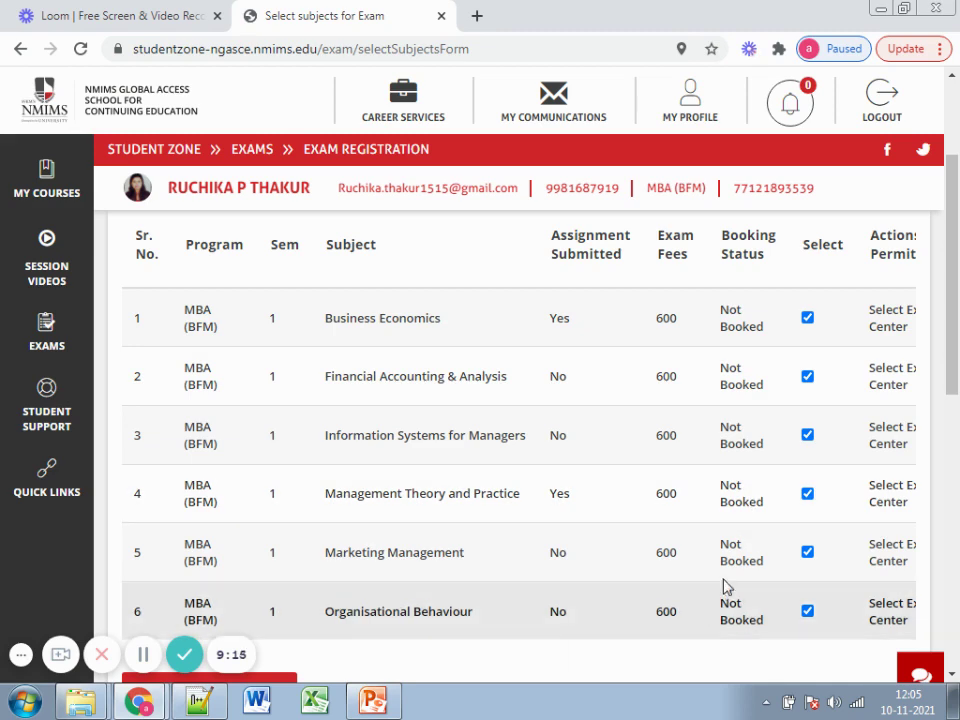
scroll(728, 582, "down", 1)
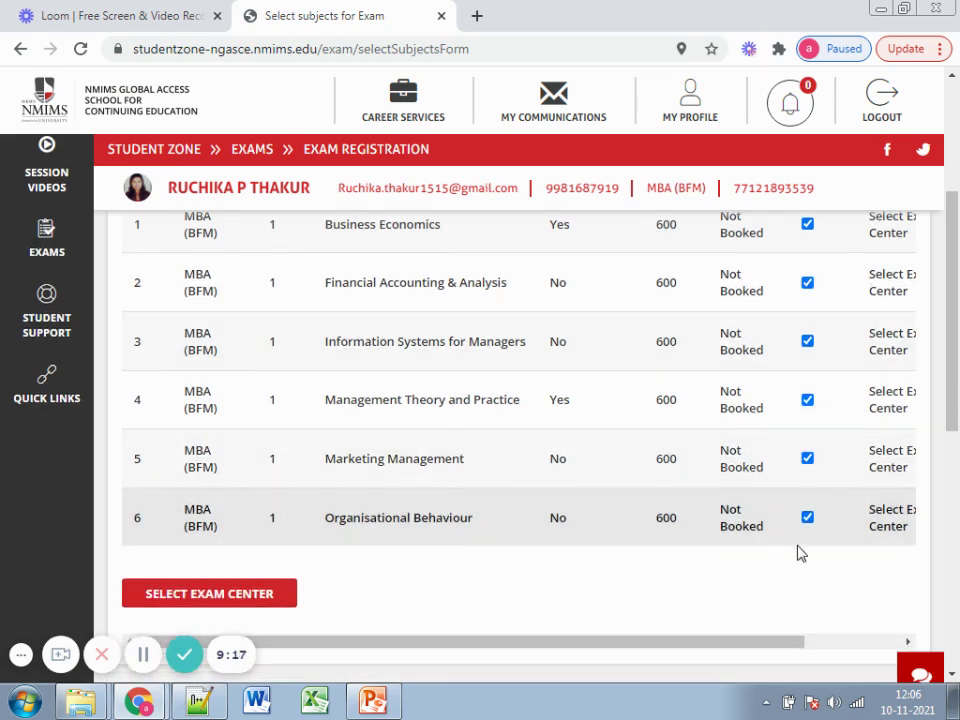
scroll(800, 553, "up", 2)
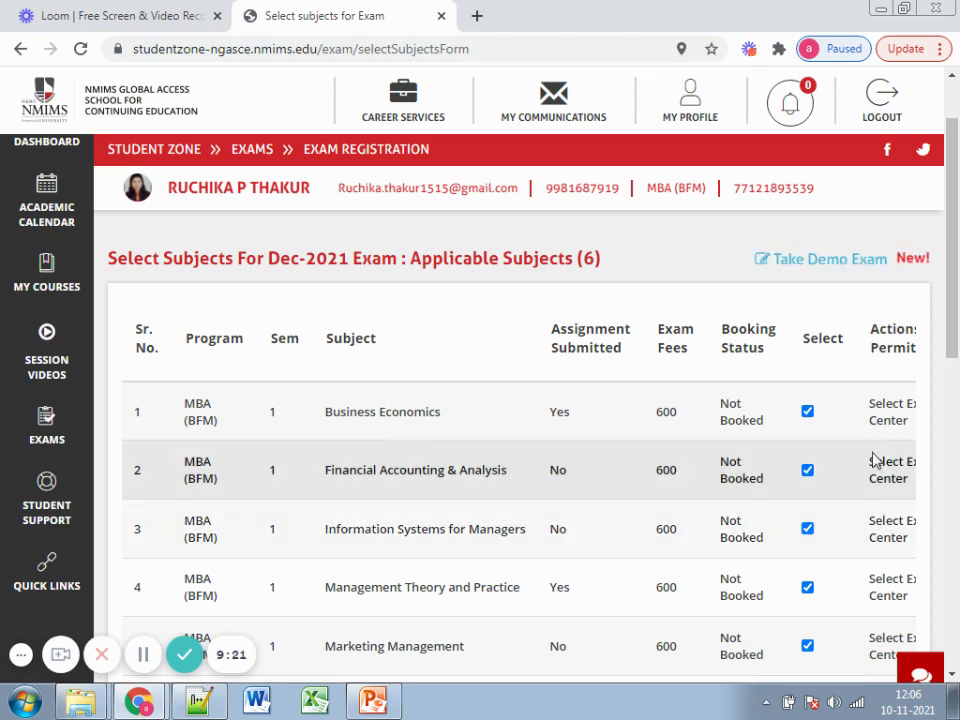
scroll(871, 470, "down", 2)
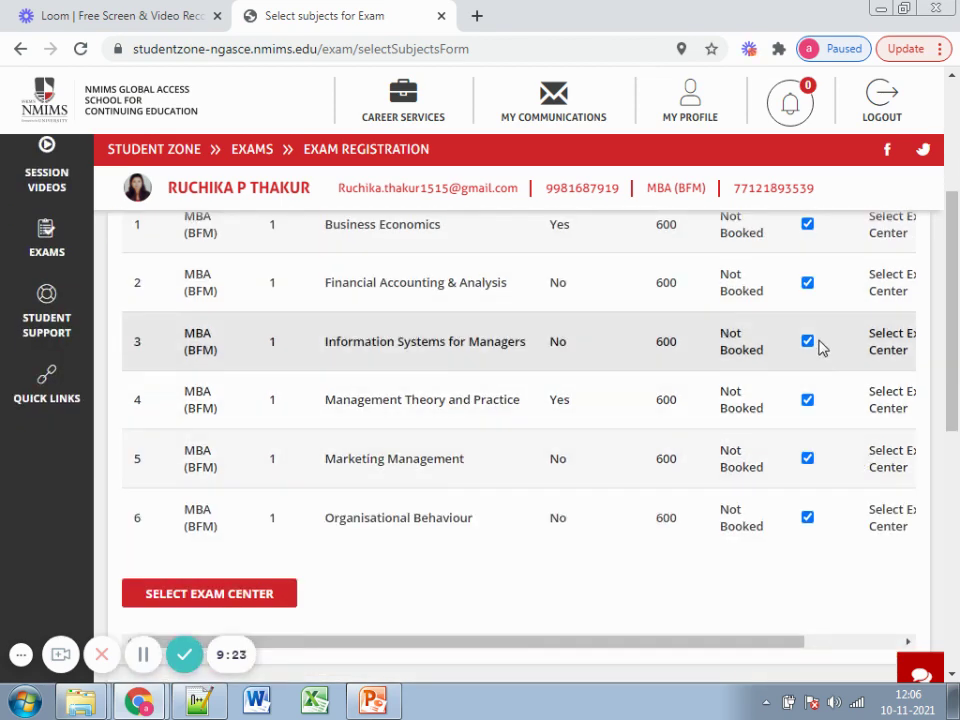
left_click(807, 225)
left_click(807, 283)
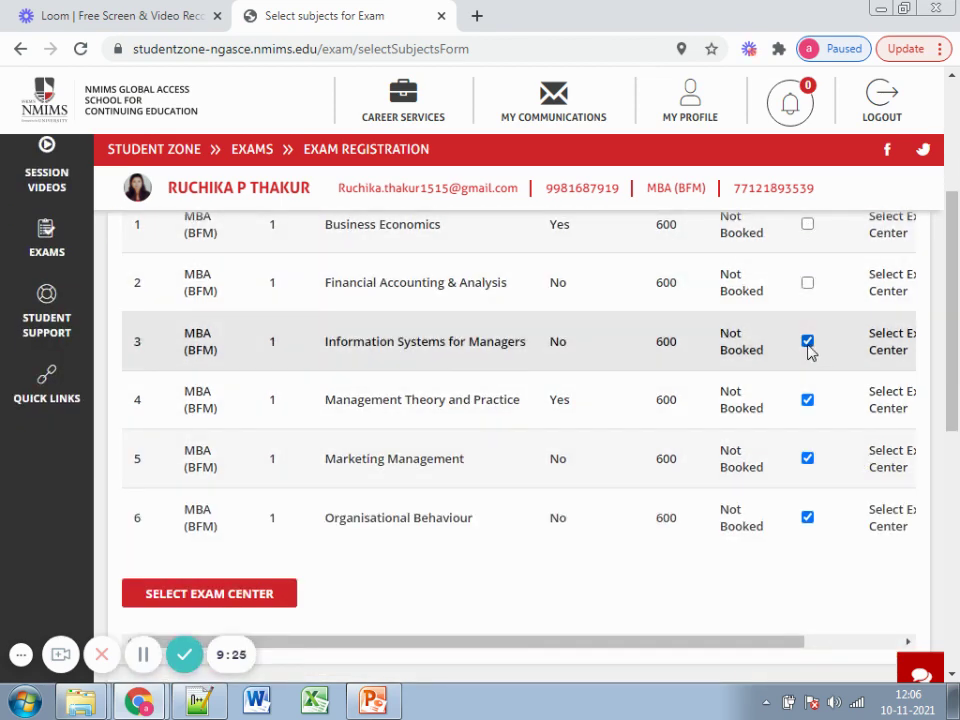
left_click(807, 341)
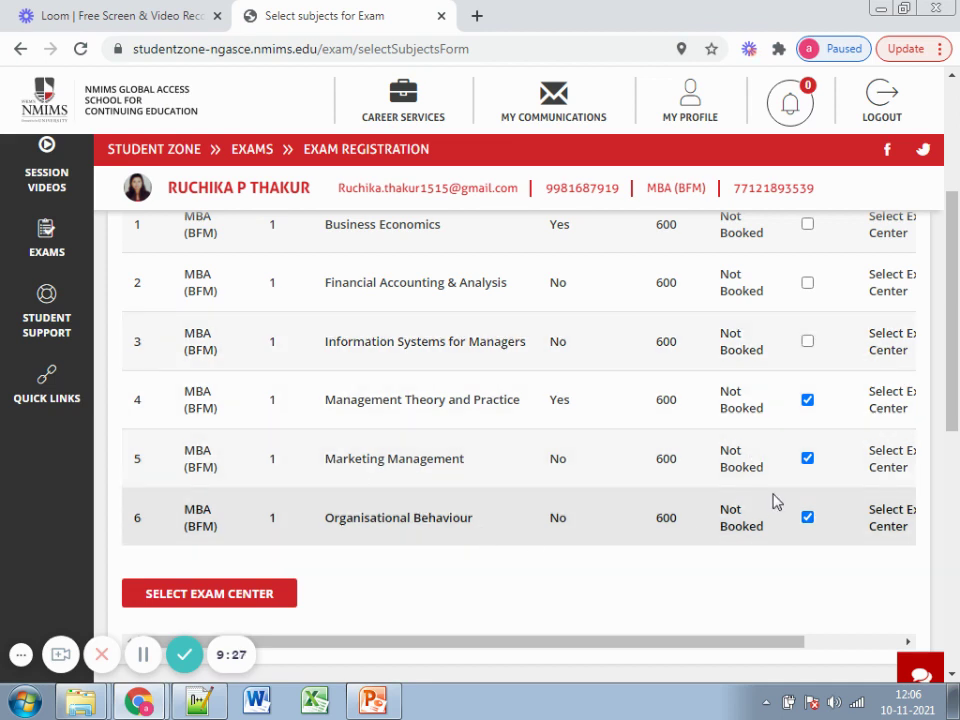
left_click(807, 459)
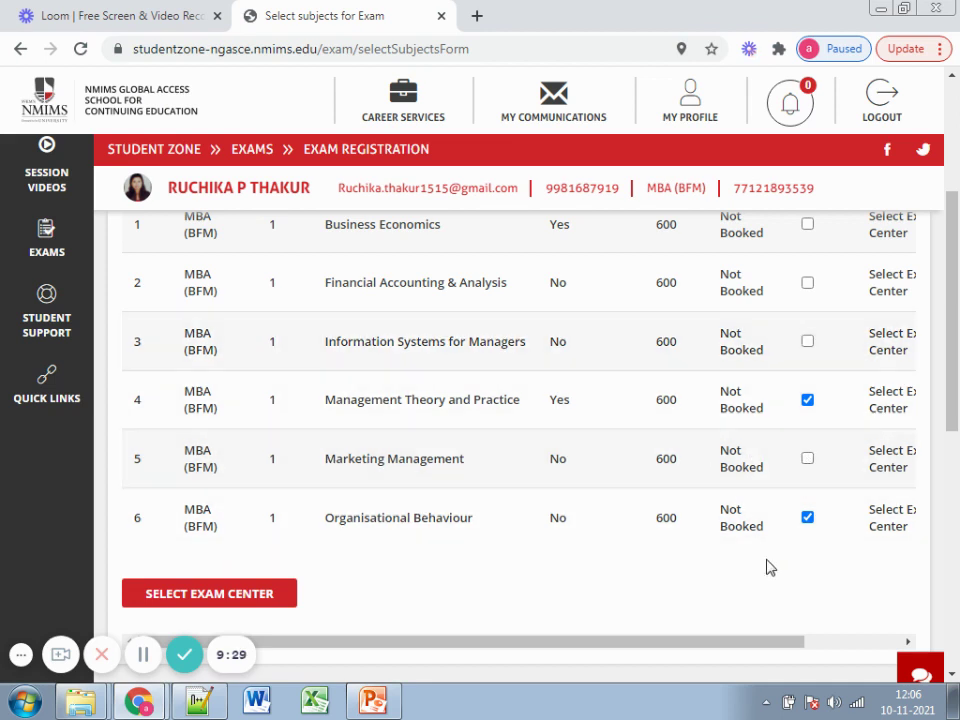
left_click(220, 602)
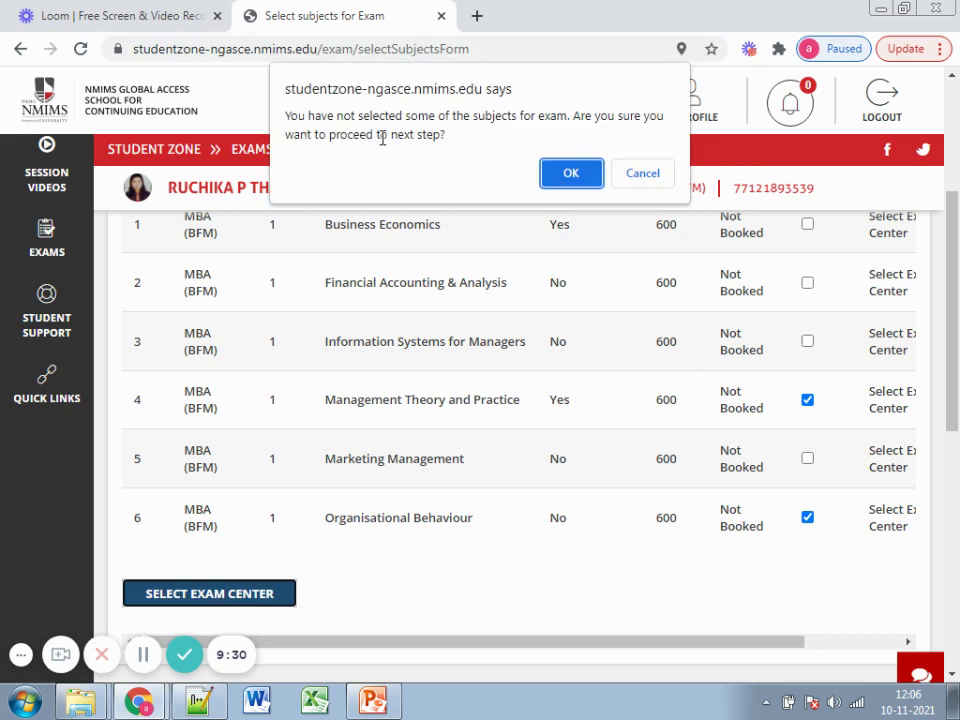
left_click(568, 173)
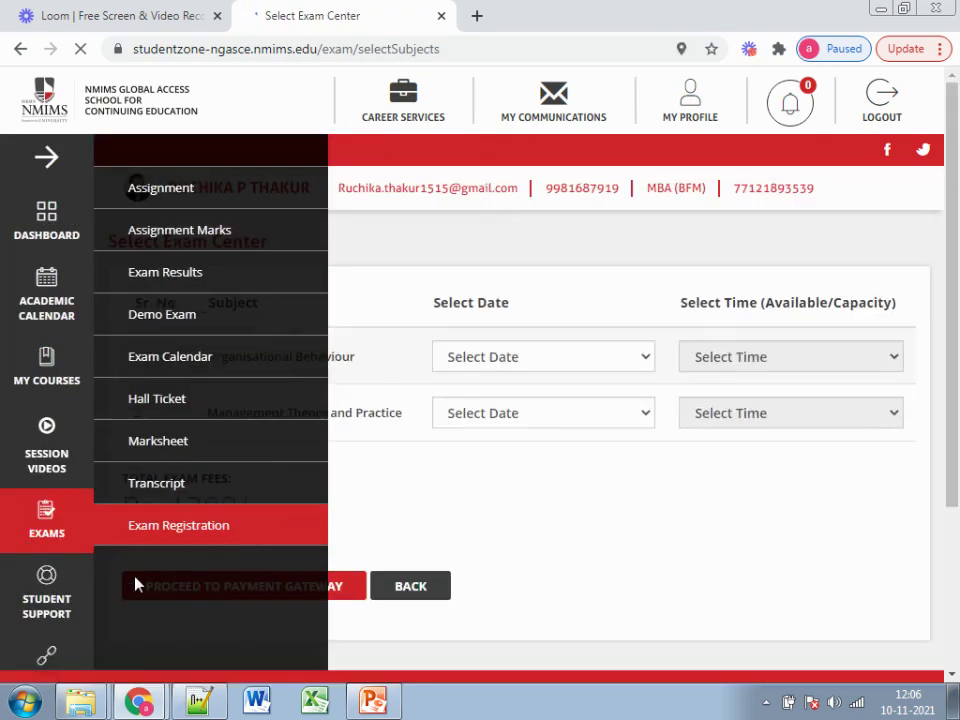
Set the exam date of Organisational Behaviour to Thursday, 09-Dec-2021 and of Management Theory and Practice to Sunday, 12-Dec-2021
left_click(546, 362)
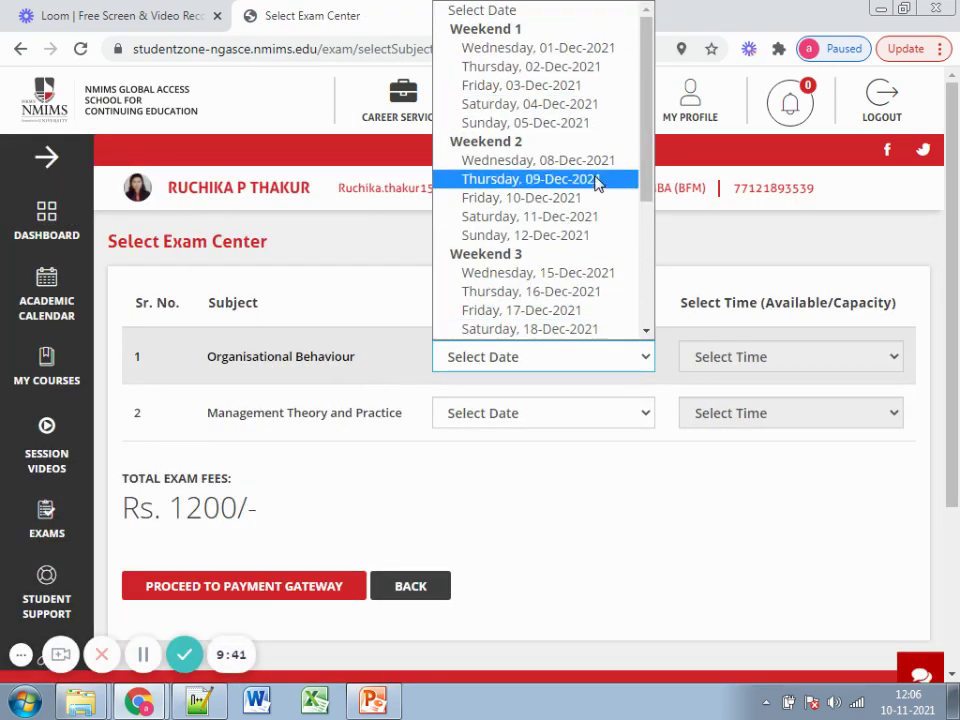
left_click(546, 188)
left_click(598, 414)
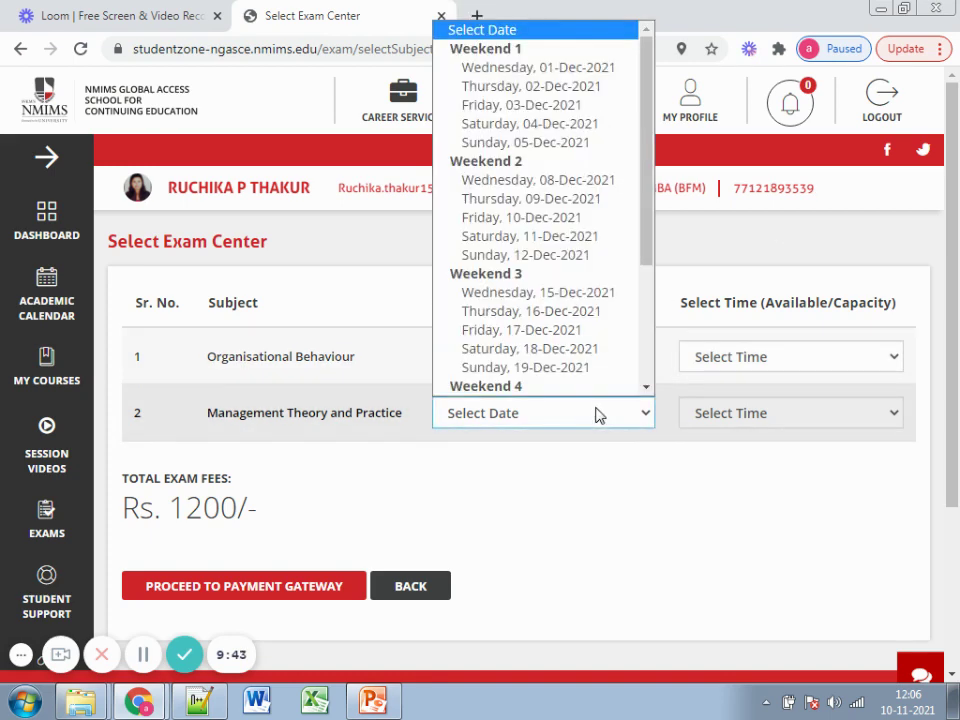
left_click(598, 420)
left_click(615, 412)
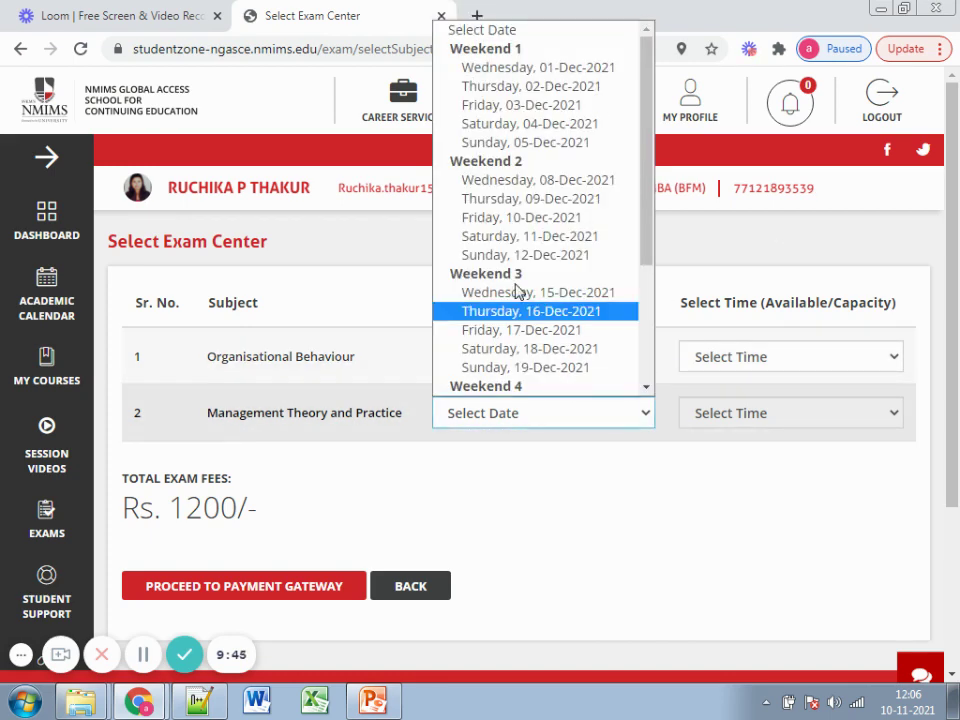
left_click(524, 258)
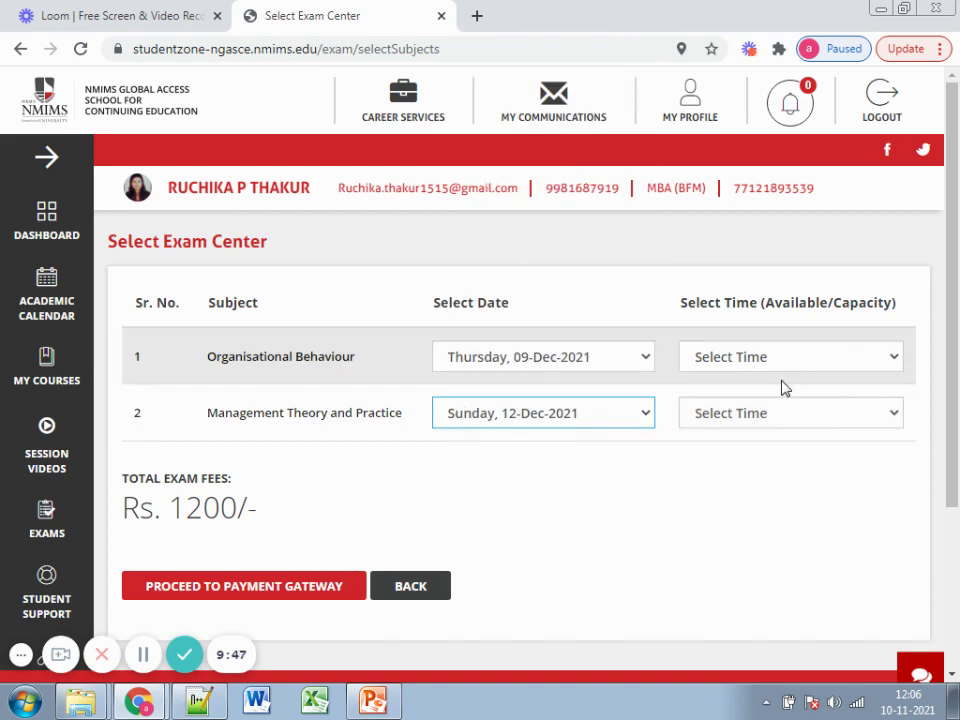
Choose the 09:00:00 slot for Organisational Behaviour and the 13:00:00 slot for Management Theory and Practice
left_click(775, 360)
left_click(760, 399)
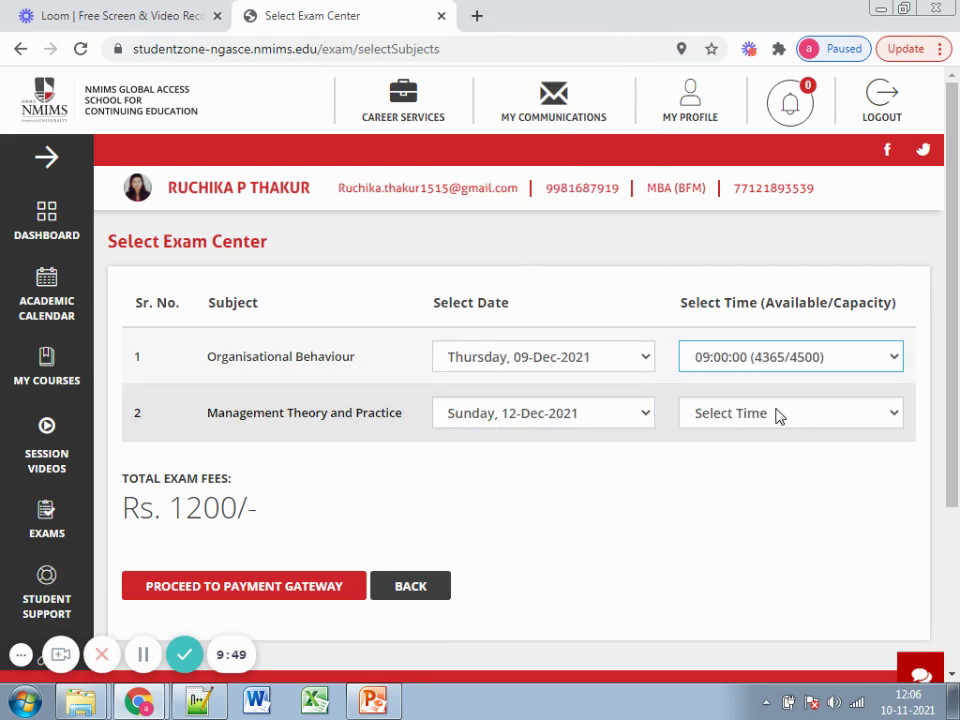
left_click(778, 415)
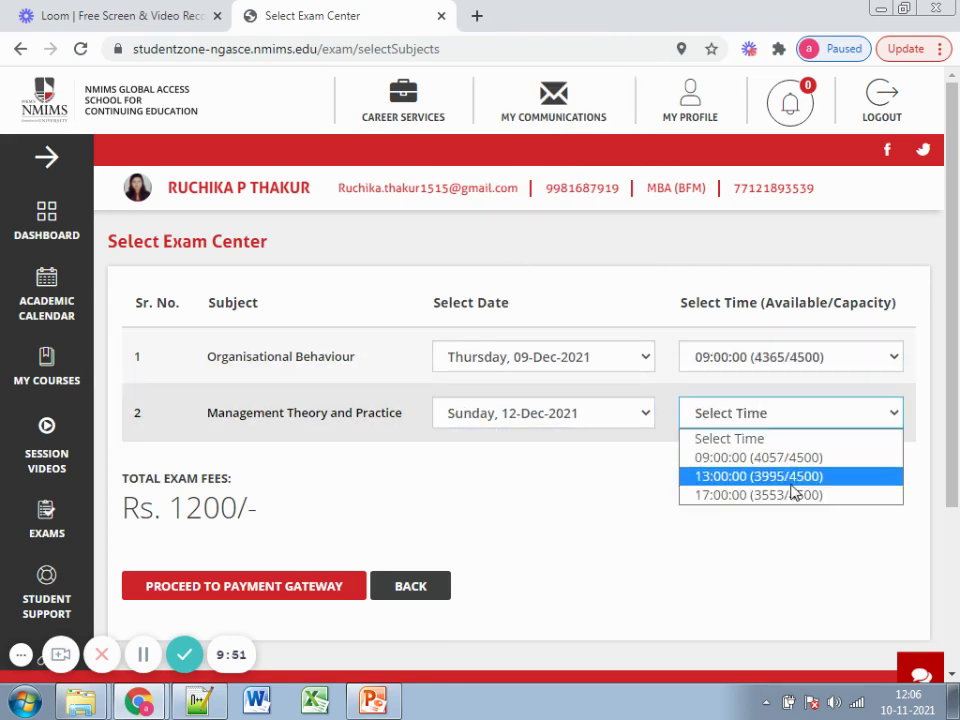
left_click(796, 481)
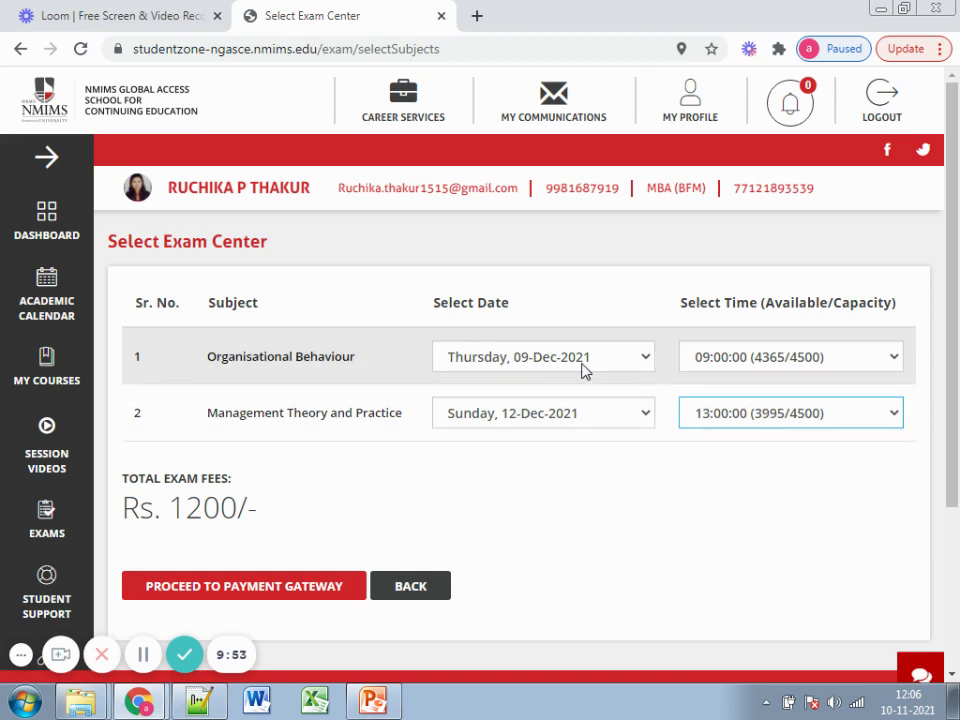
Change the Management Theory and Practice exam to Thursday, 09-Dec-2021 in the 17:00:00 slot
left_click(585, 367)
left_click(585, 368)
left_click(583, 413)
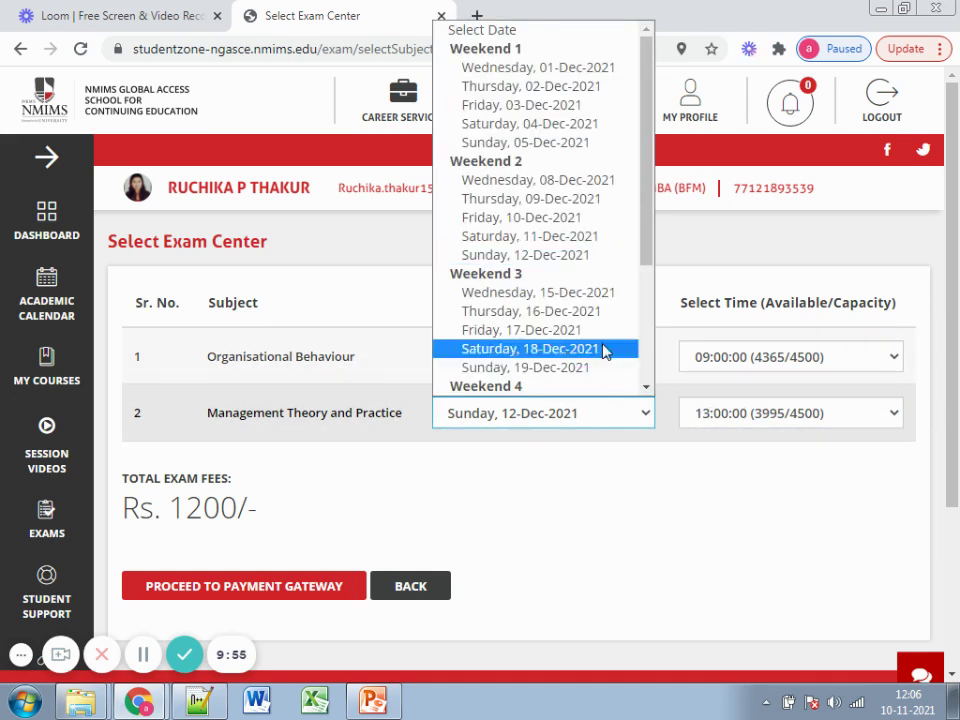
left_click(553, 199)
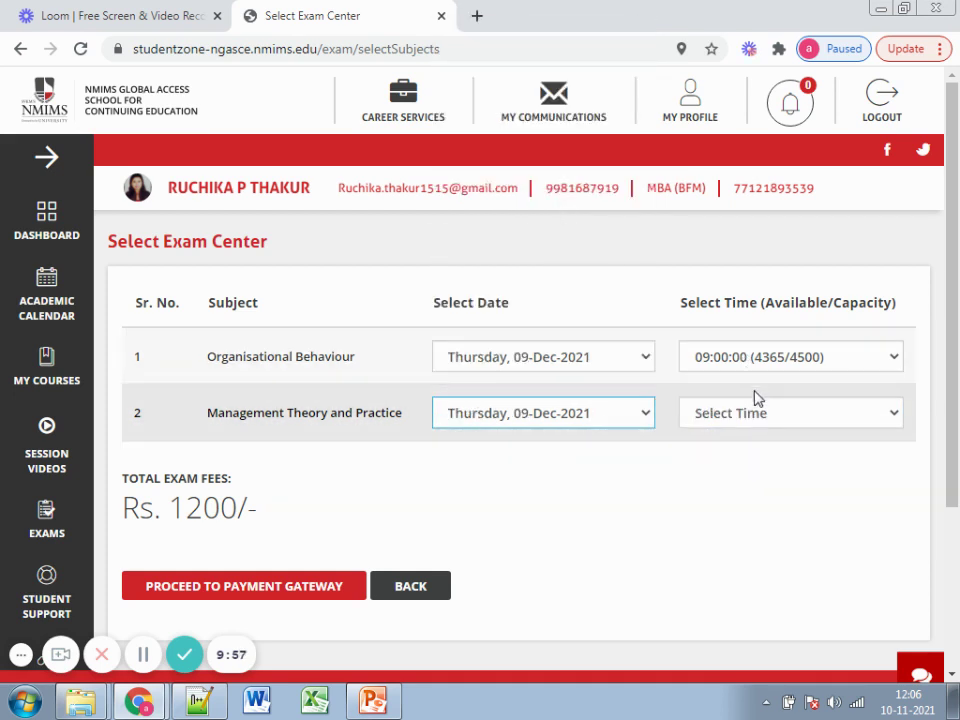
left_click(757, 417)
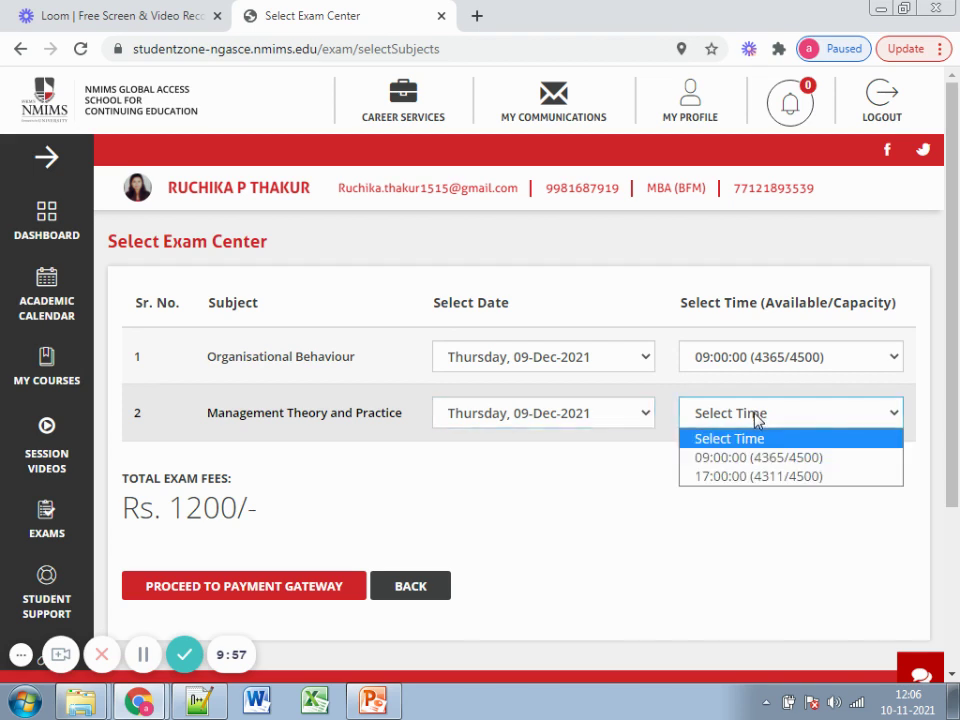
left_click(785, 477)
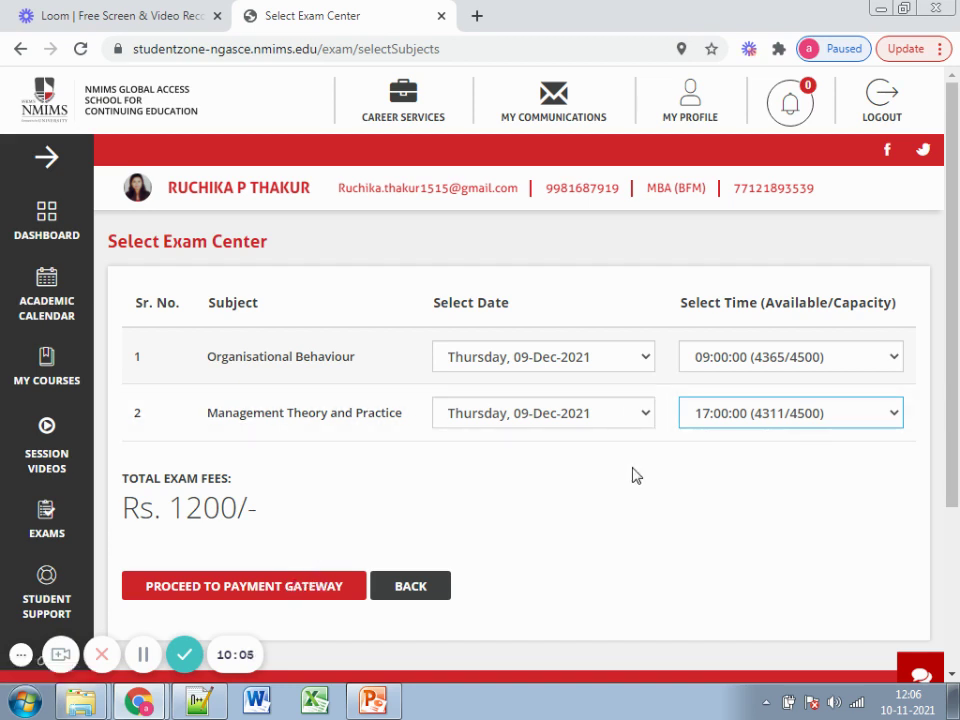
Reopen Exam Registration and proceed to the exam center selection with all six applicable subjects selected
left_click(38, 518)
left_click(230, 529)
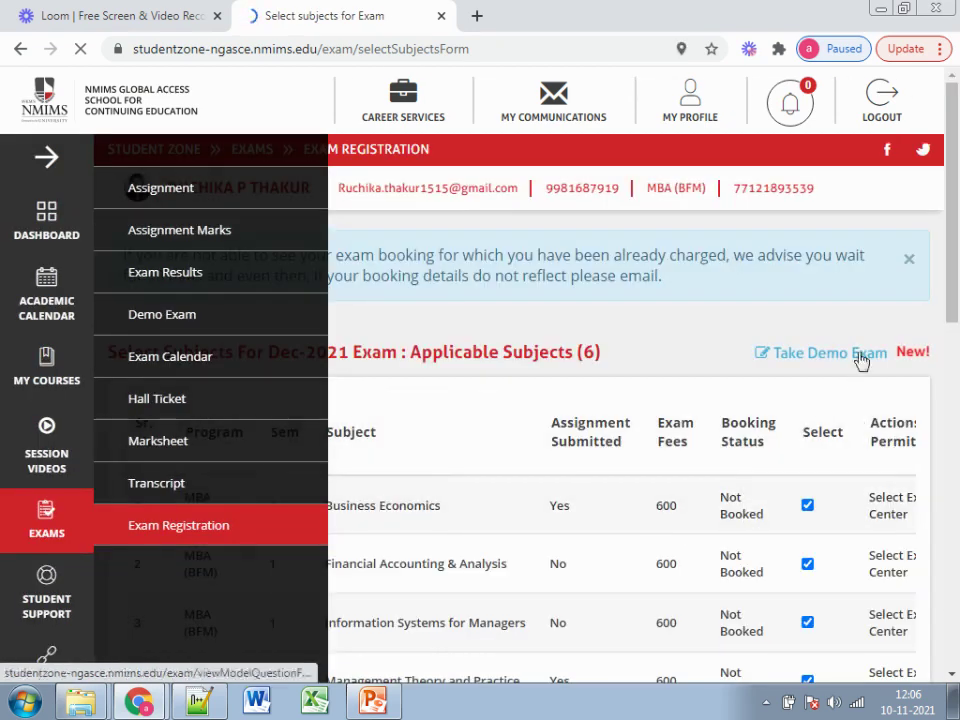
scroll(906, 422, "down", 1)
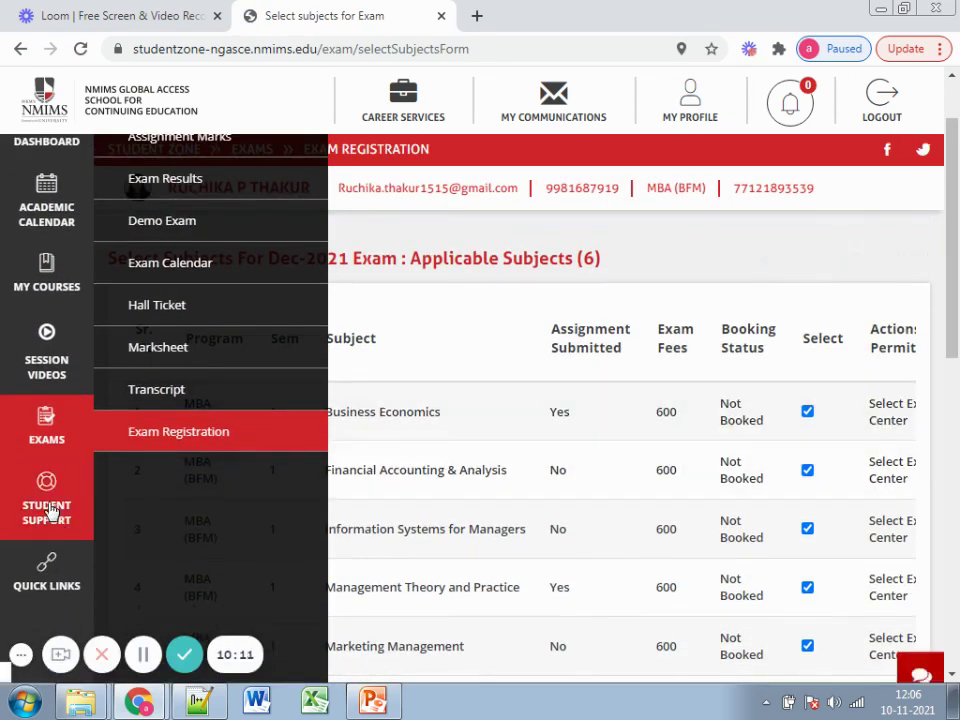
scroll(861, 521, "down", 2)
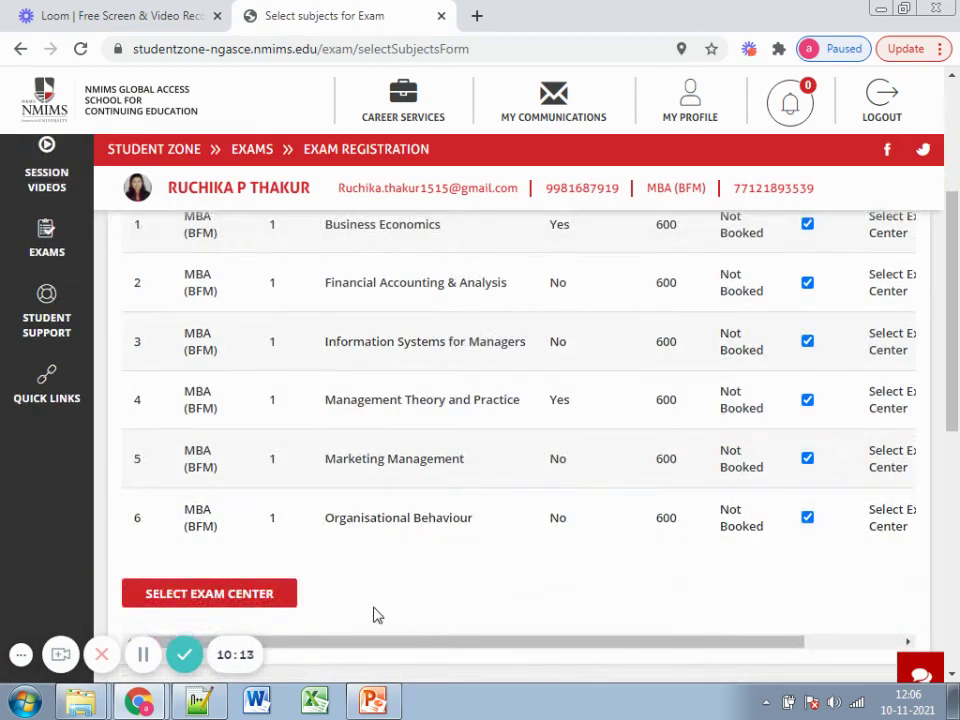
left_click(246, 602)
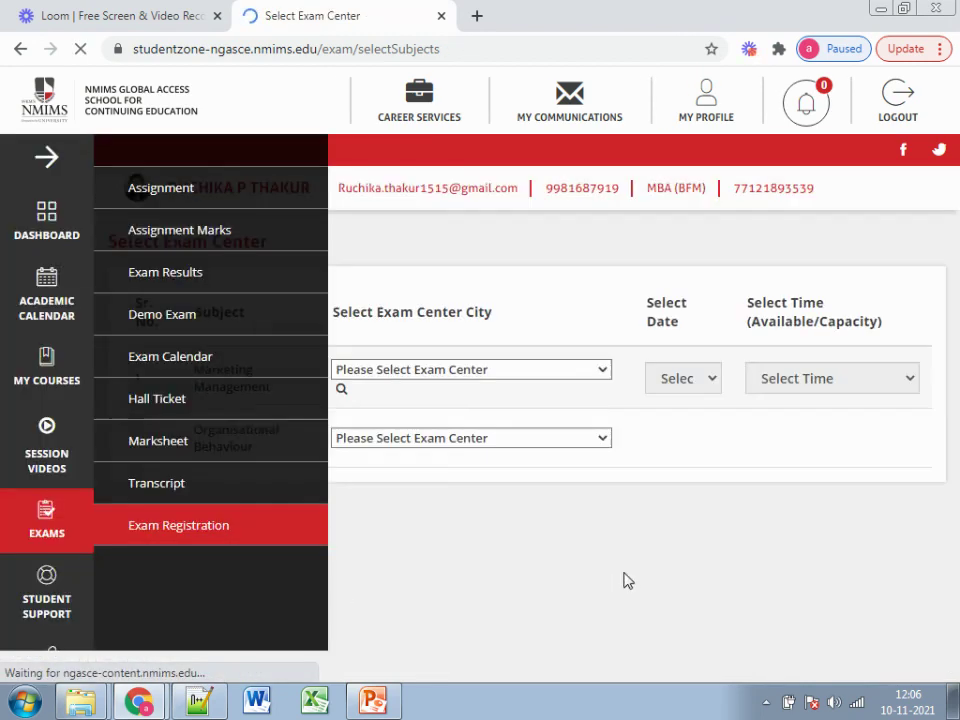
Set the exam dates of Marketing Management to 01-Dec-2021, Organisational Behaviour to 08-Dec-2021 and Business Economics to 18-Dec-2021
scroll(600, 330, "down", 1)
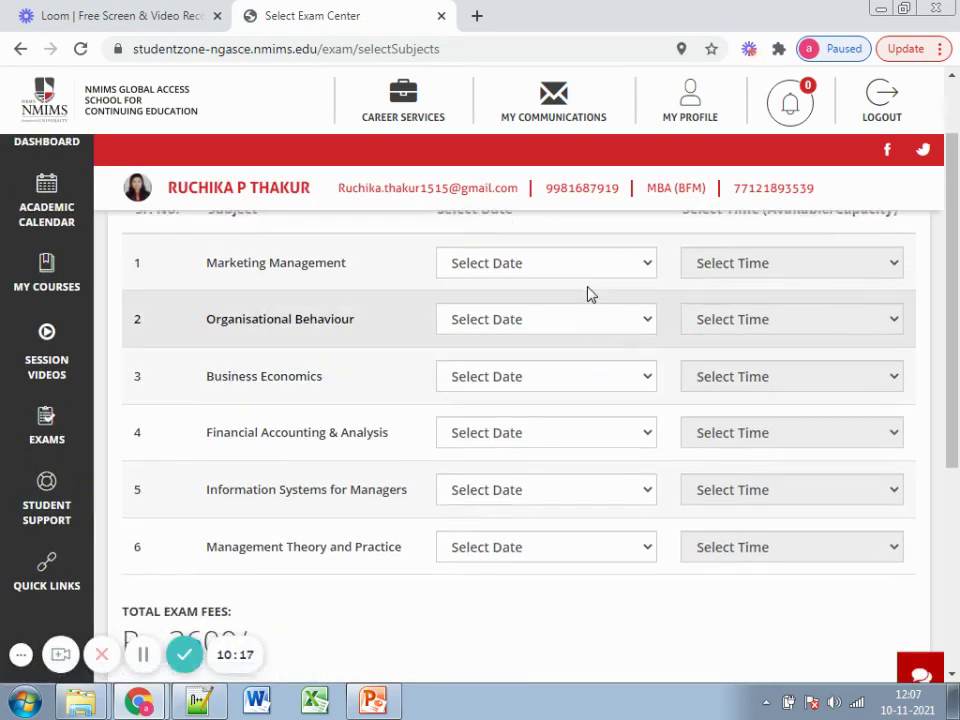
left_click(590, 272)
left_click(585, 326)
left_click(583, 322)
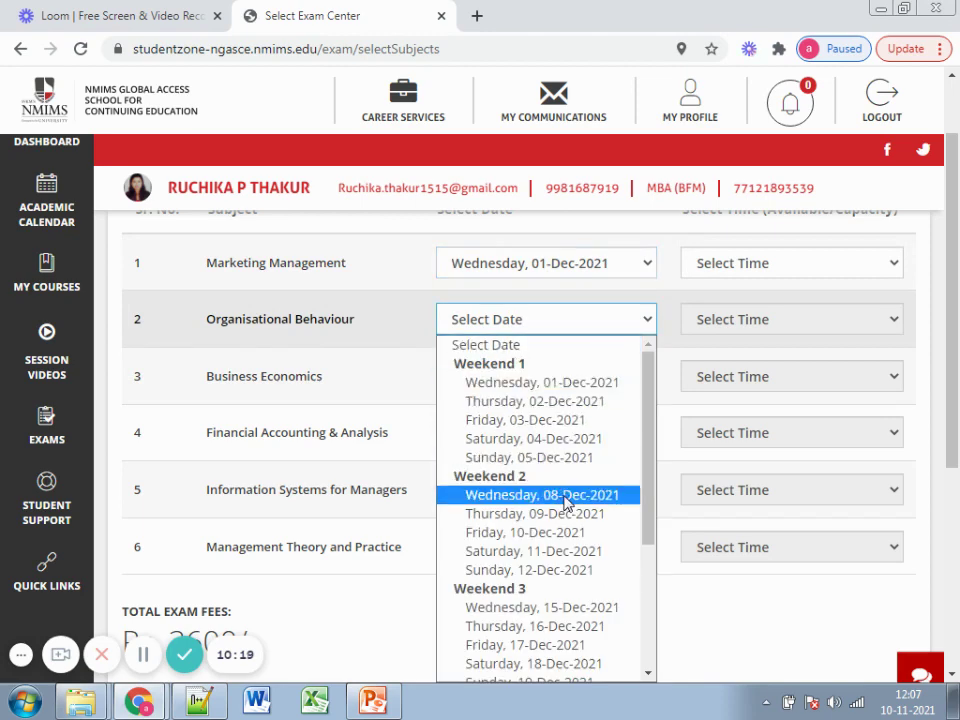
left_click(565, 500)
left_click(580, 376)
left_click(557, 330)
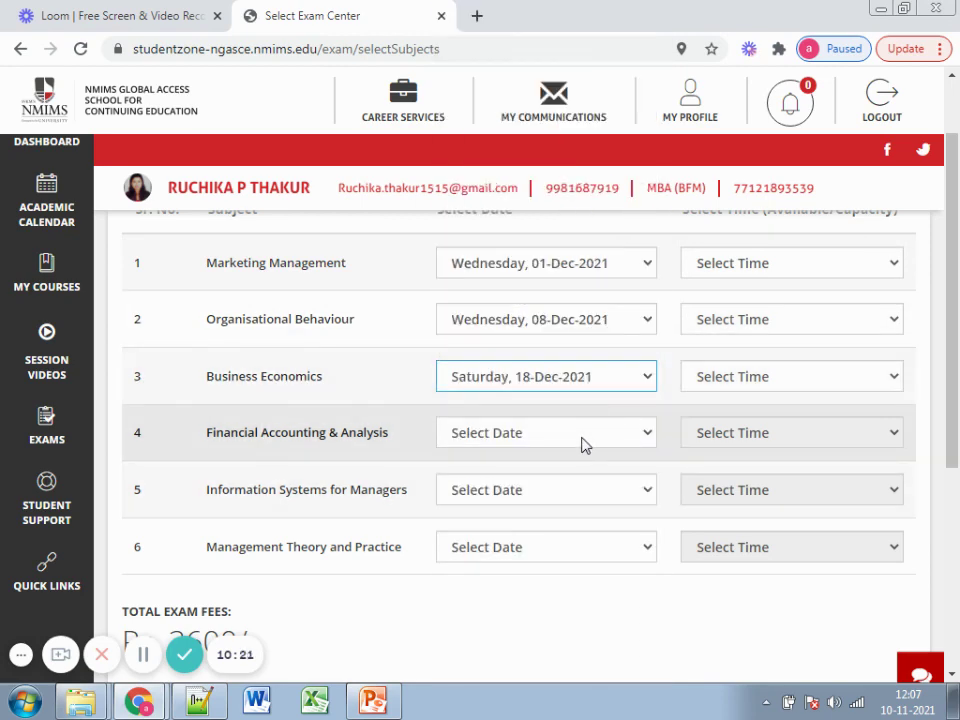
Set the exam date of Financial Accounting & Analysis to Saturday, 11-Dec-2021 and of Information Systems for Managers to Thursday, 02-Dec-2021
left_click(585, 445)
left_click(553, 220)
left_click(613, 491)
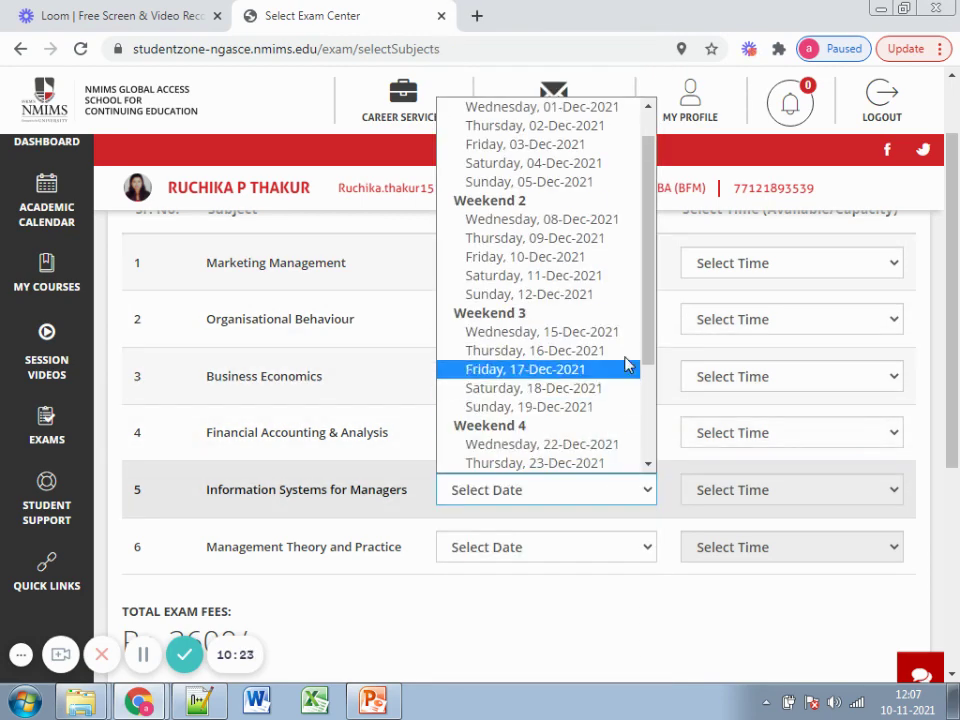
scroll(579, 208, "up", 2)
left_click(540, 79)
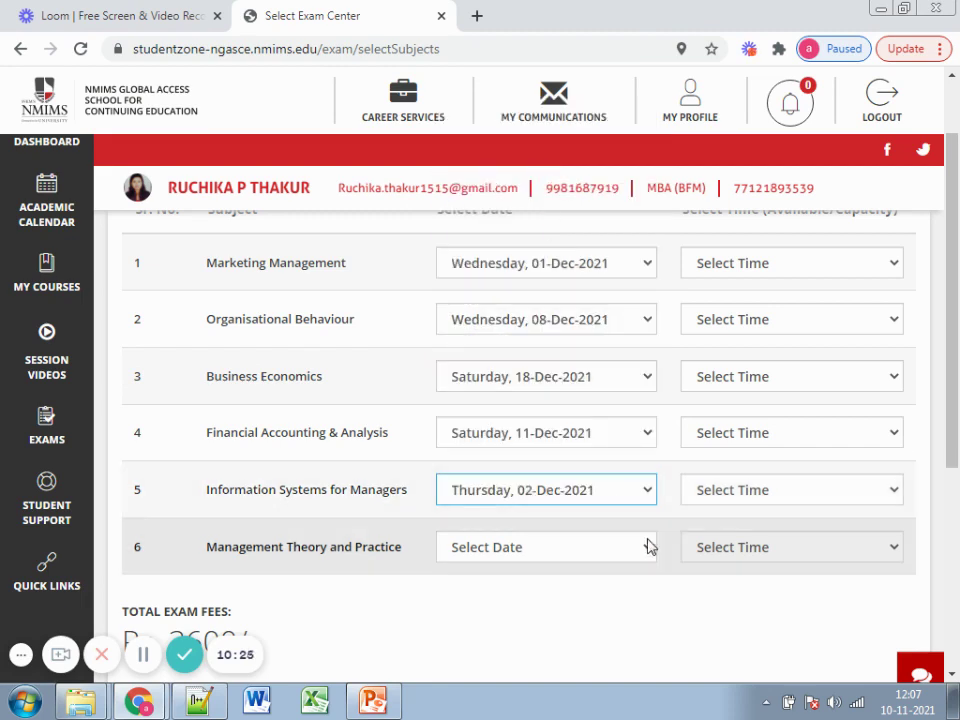
Set the exam dates of Management Theory and Practice to 18-Dec-2021, Organisational Behaviour to 03-Dec-2021 and Business Economics to 02-Dec-2021
left_click(648, 546)
left_click(596, 484)
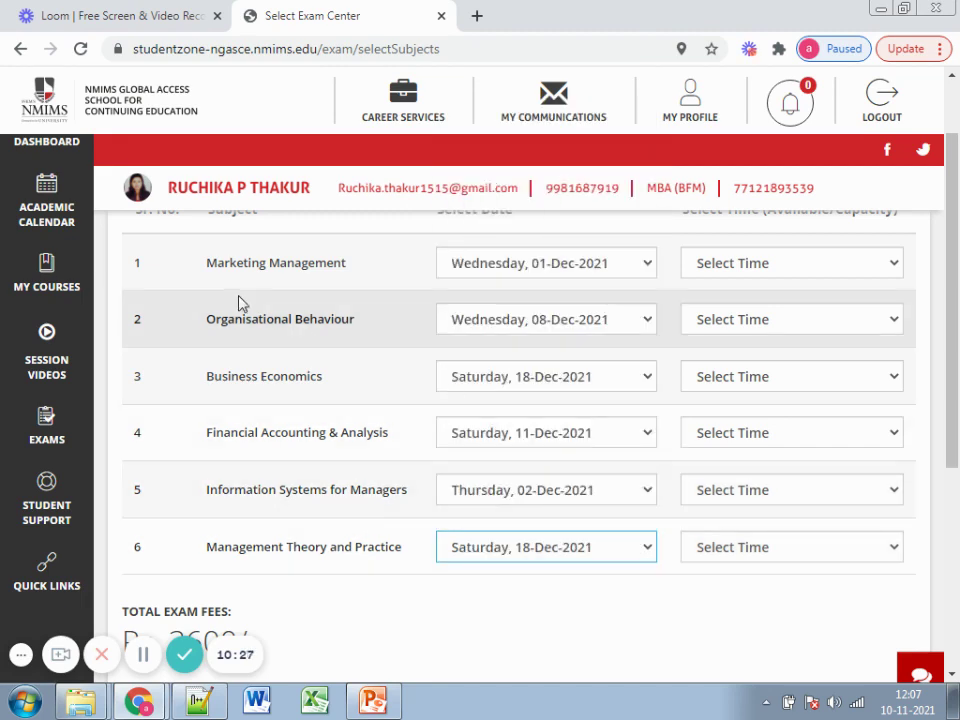
left_click(524, 319)
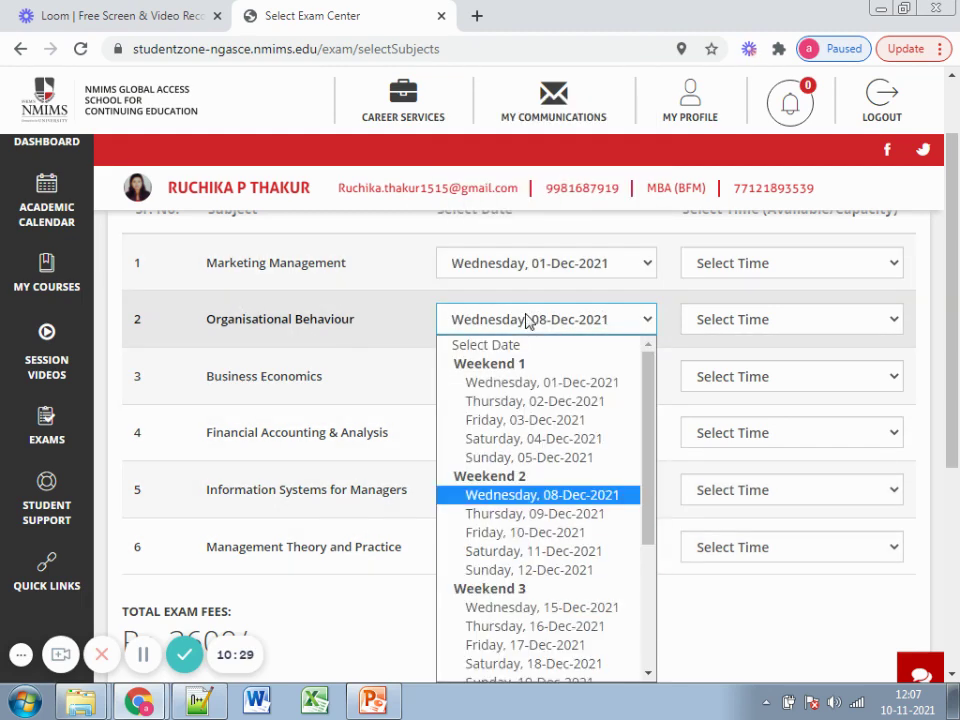
left_click(562, 420)
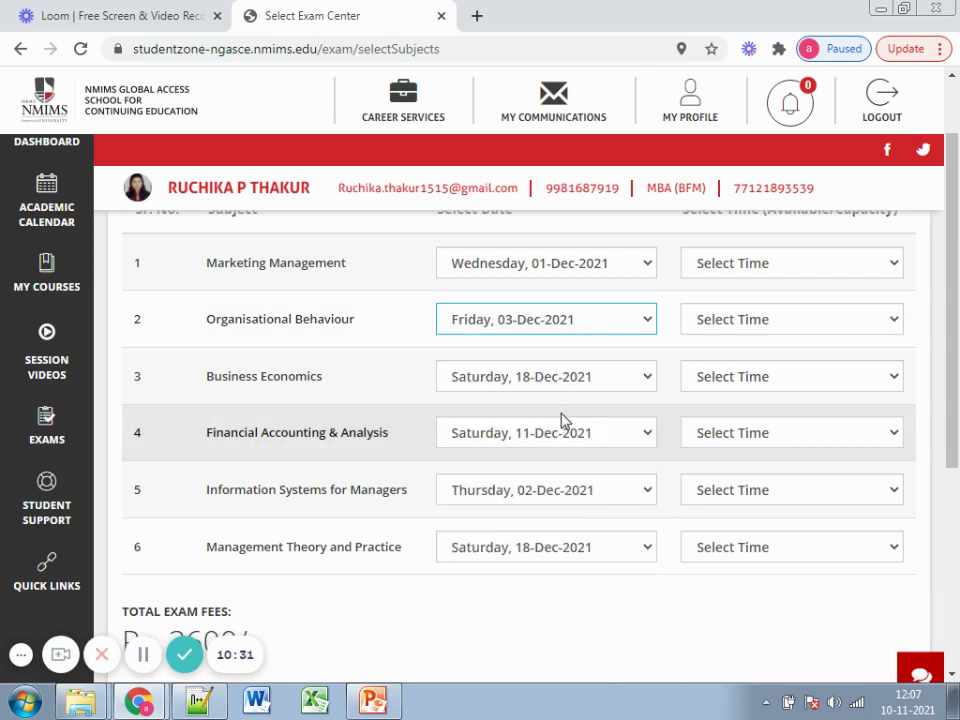
left_click(590, 384)
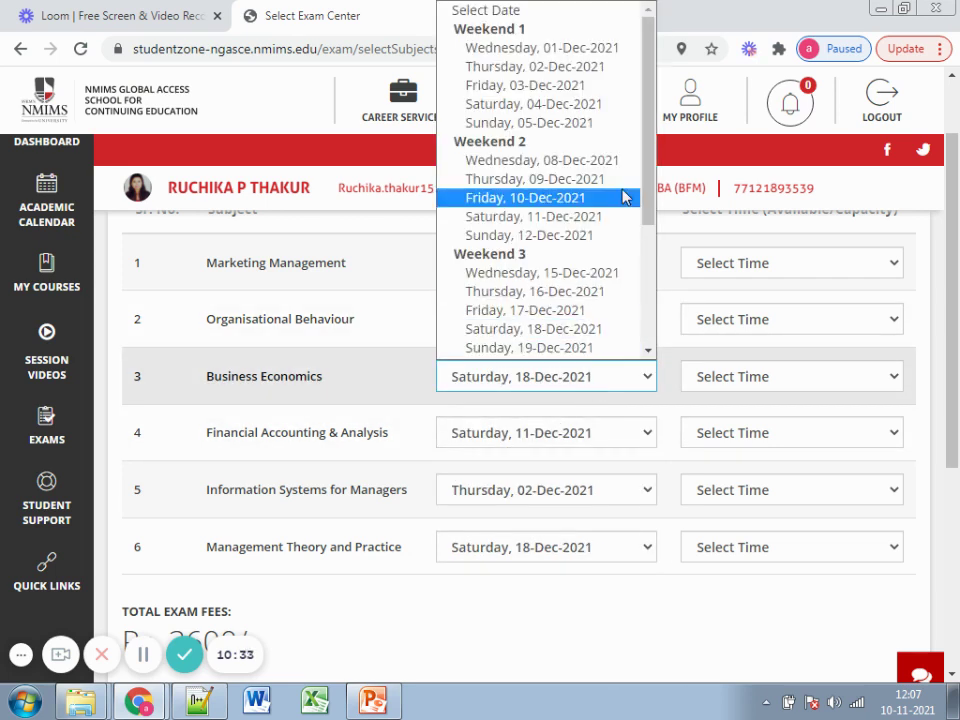
left_click(540, 66)
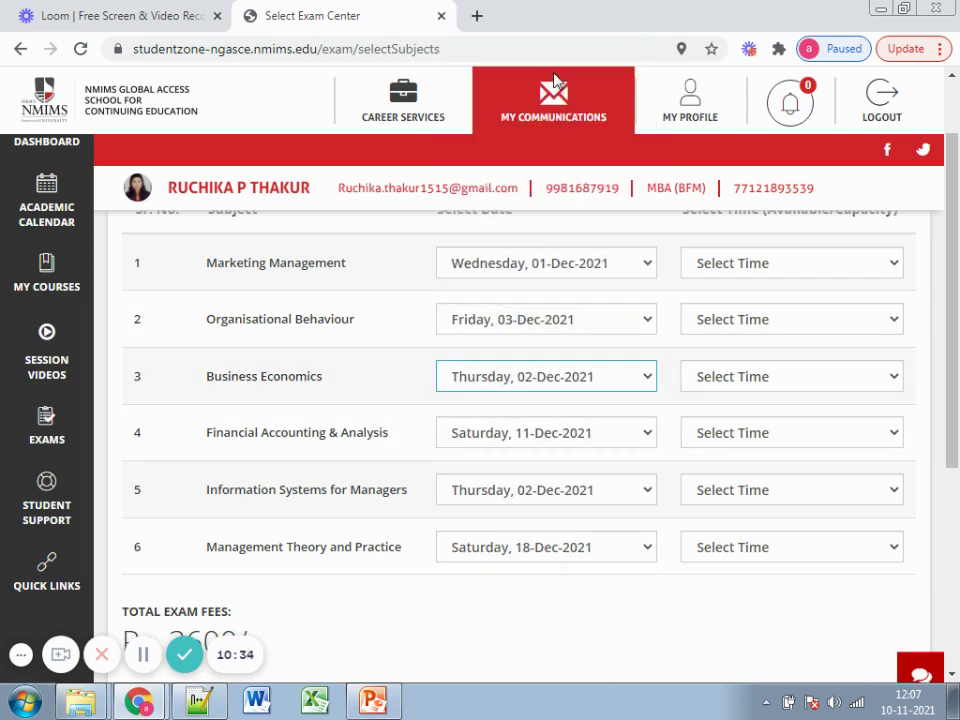
Set the exam date of Financial Accounting & Analysis to Friday, 31-Dec-2021 and of Information Systems for Managers to Thursday, 16-Dec-2021
left_click(530, 447)
left_click_drag(650, 296, 641, 385)
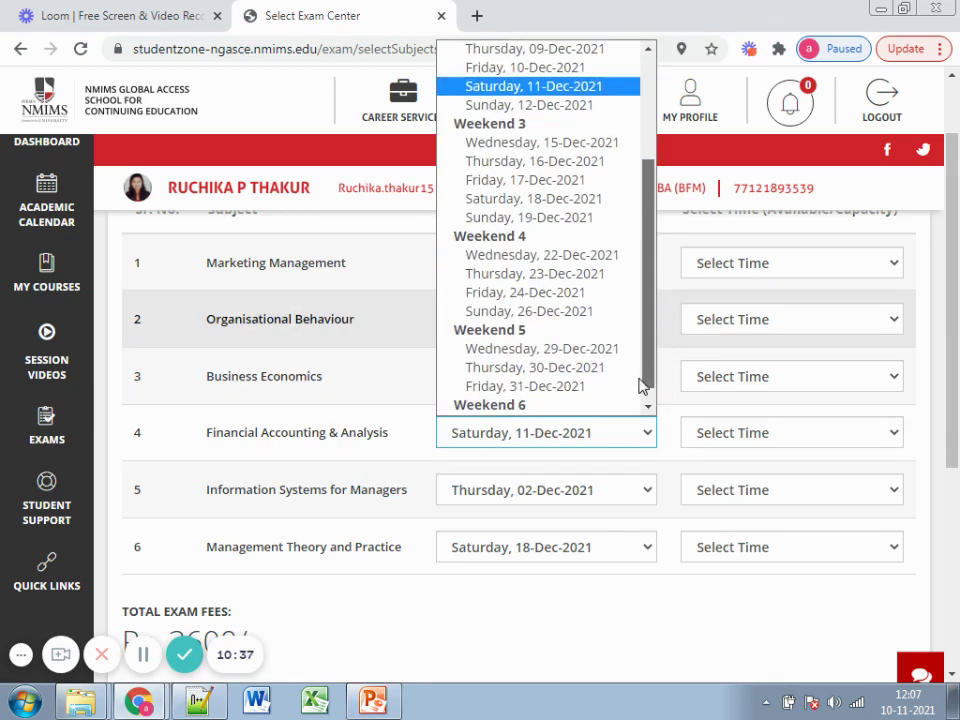
left_click(540, 387)
left_click(571, 490)
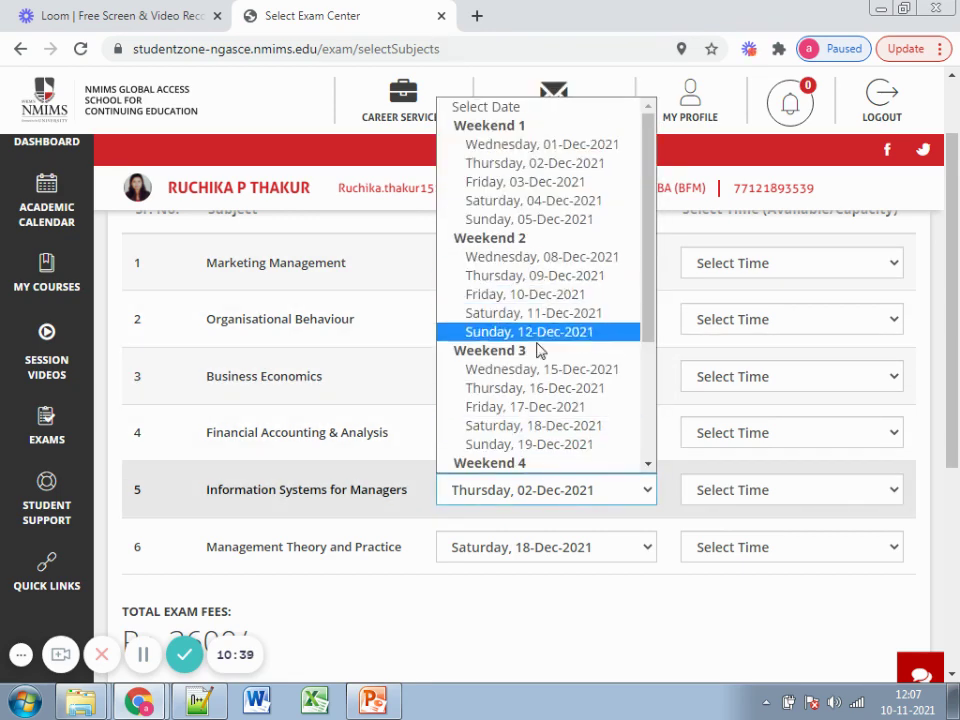
left_click(549, 390)
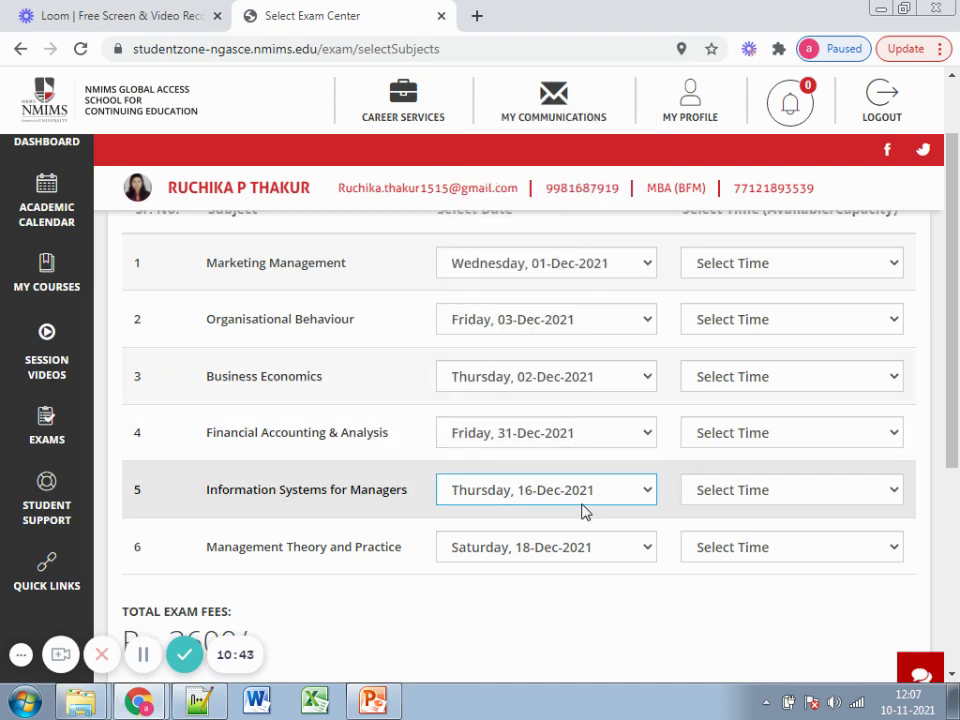
Check the available time slots for the Marketing Management exam and review the total exam fees
left_click(775, 263)
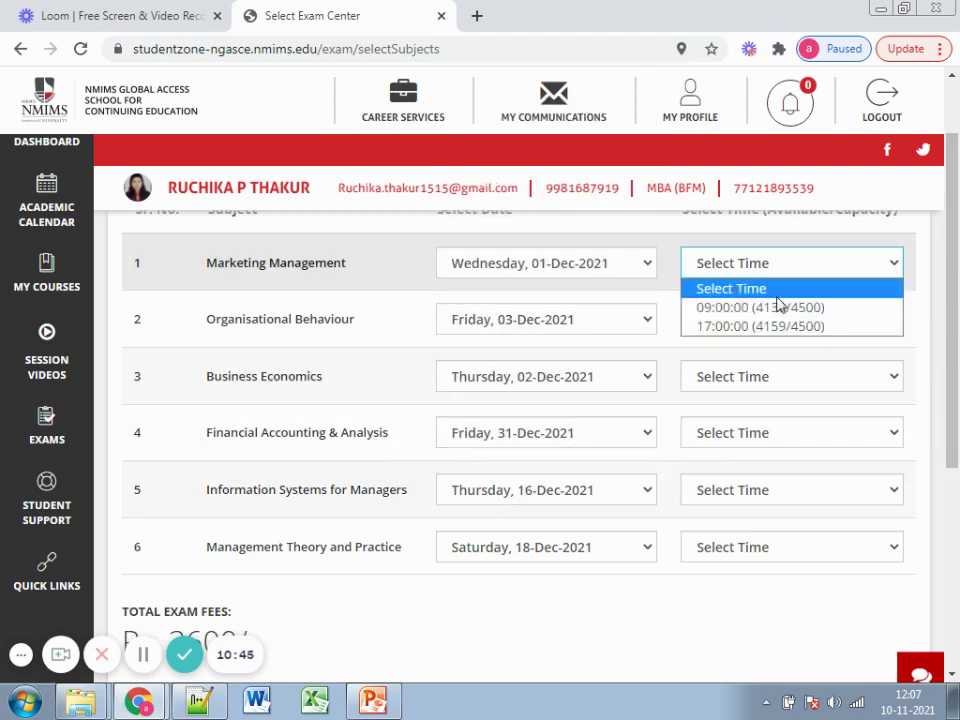
scroll(590, 613, "down", 1)
scroll(590, 613, "down", 2)
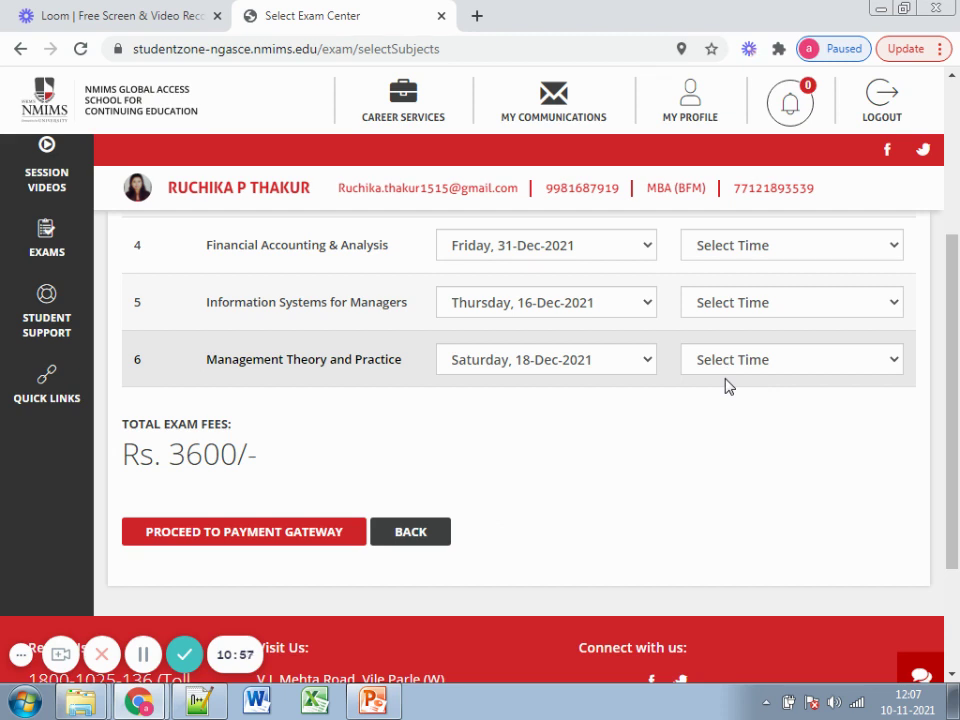
scroll(728, 380, "up", 1)
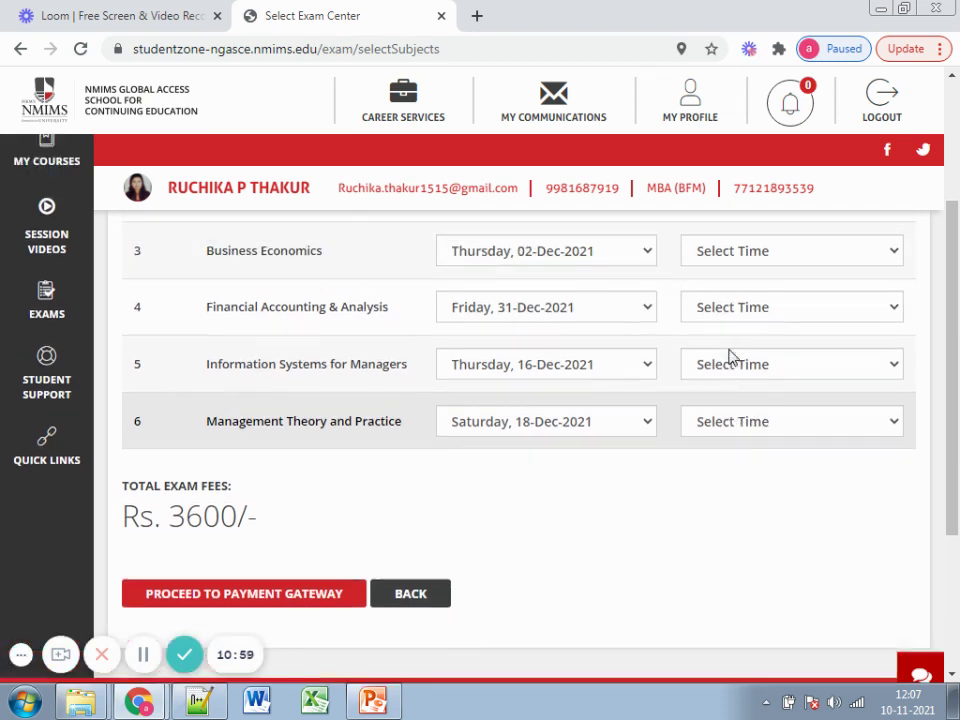
Return to Exam Registration without proceeding to payment and review the applicable subjects for the Dec-2021 exam
mouse_move(50, 345)
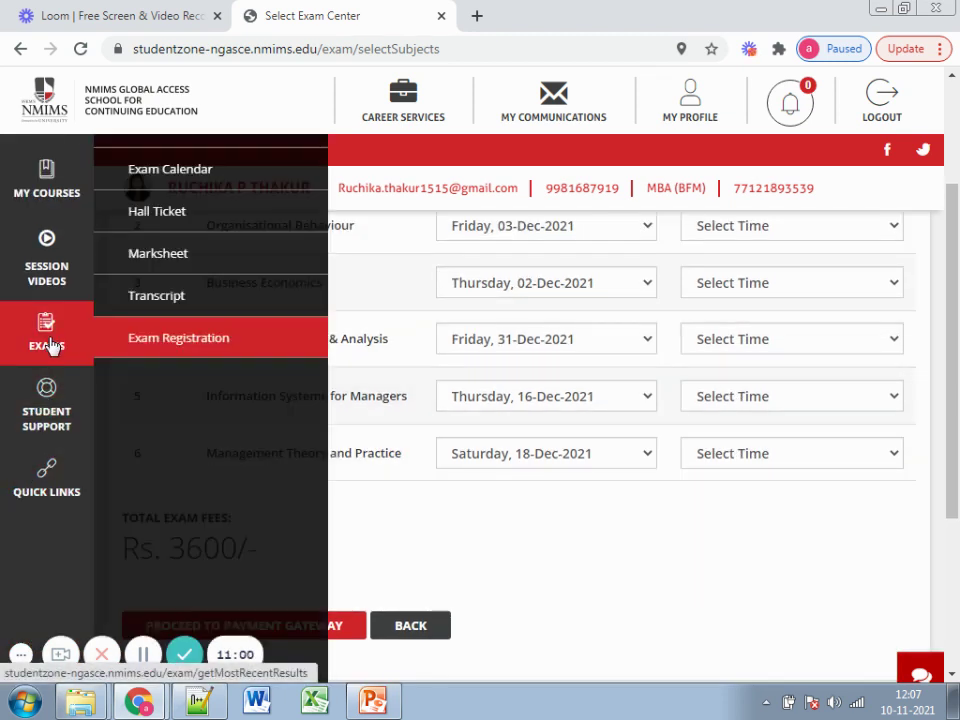
left_click(190, 338)
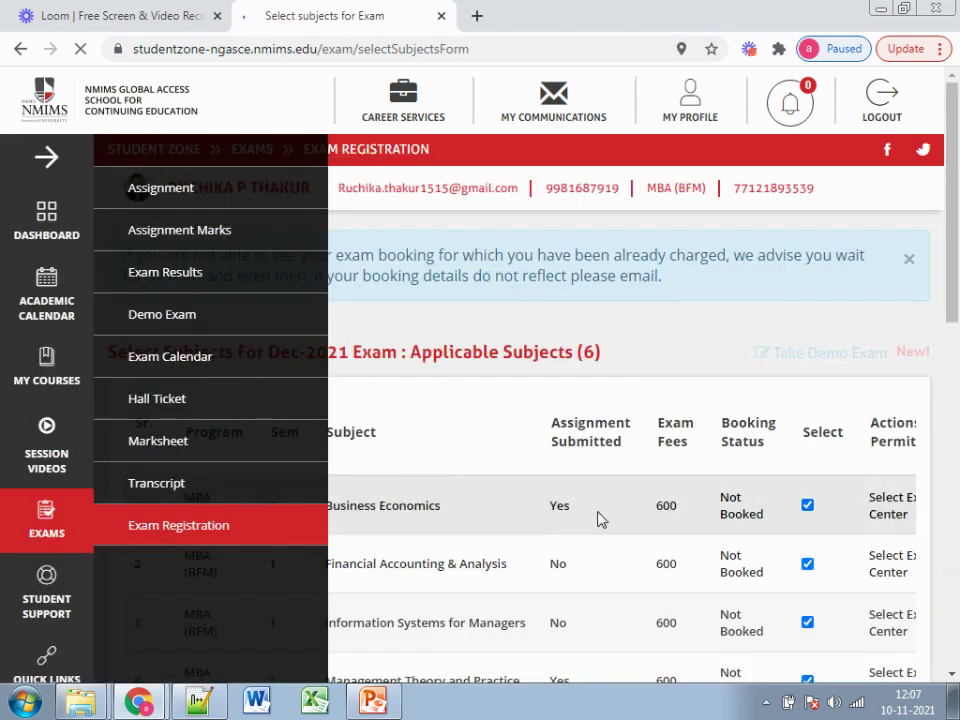
scroll(608, 510, "down", 3)
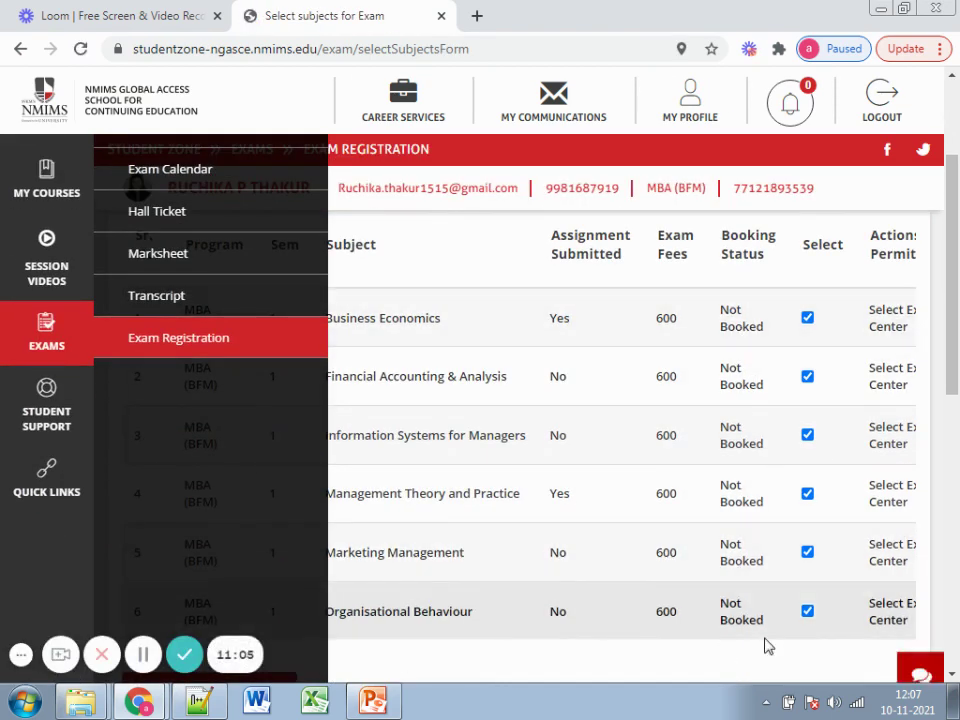
scroll(765, 641, "up", 3)
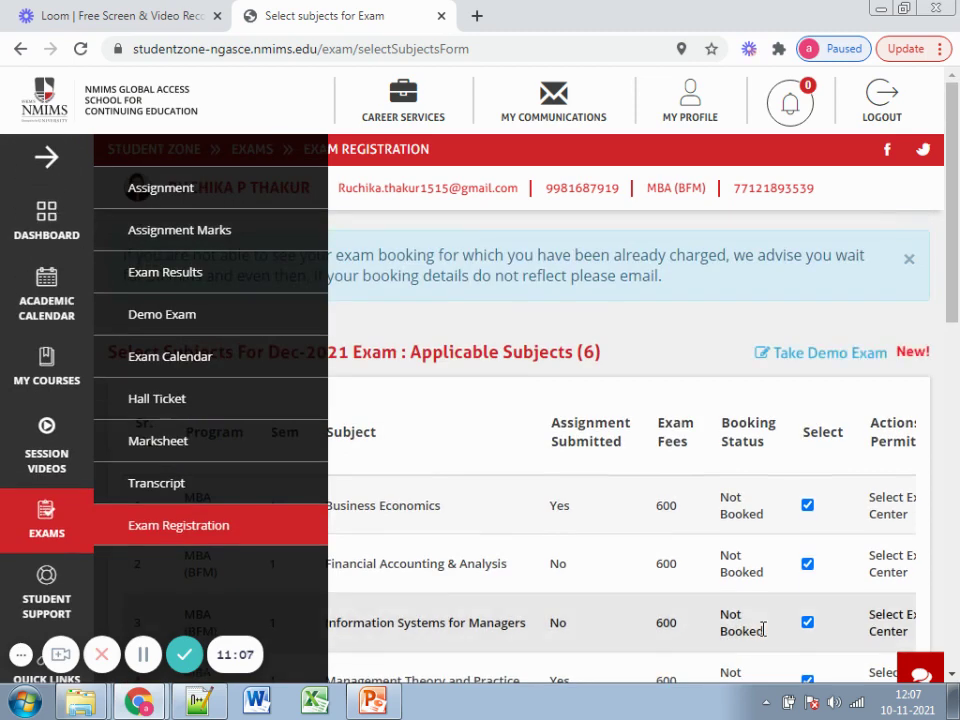
Log out of the student portal
left_click(30, 531)
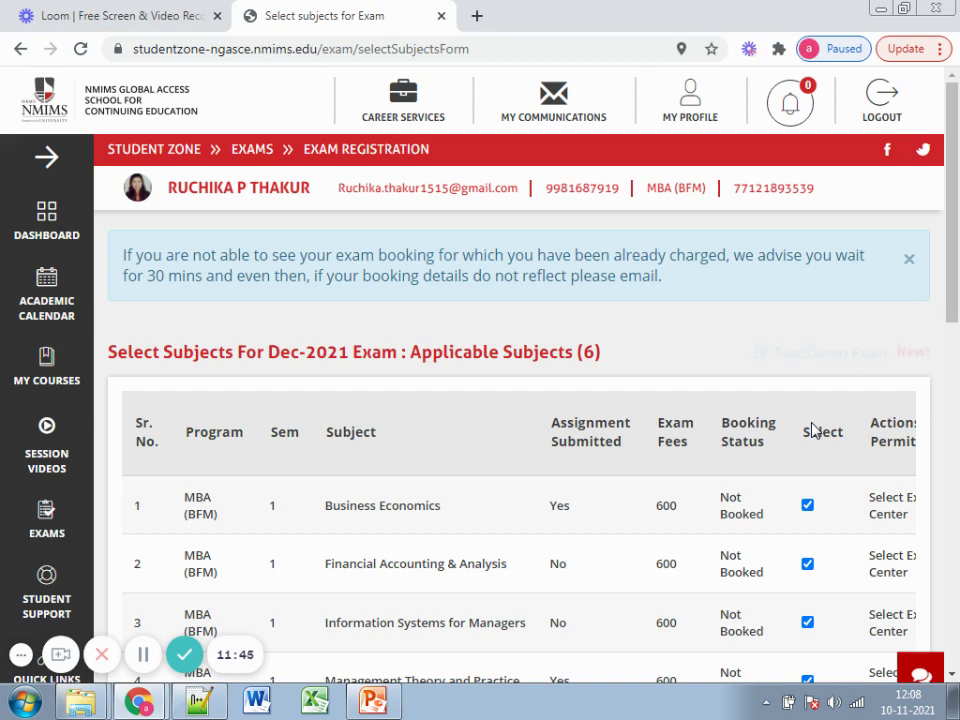
left_click(885, 112)
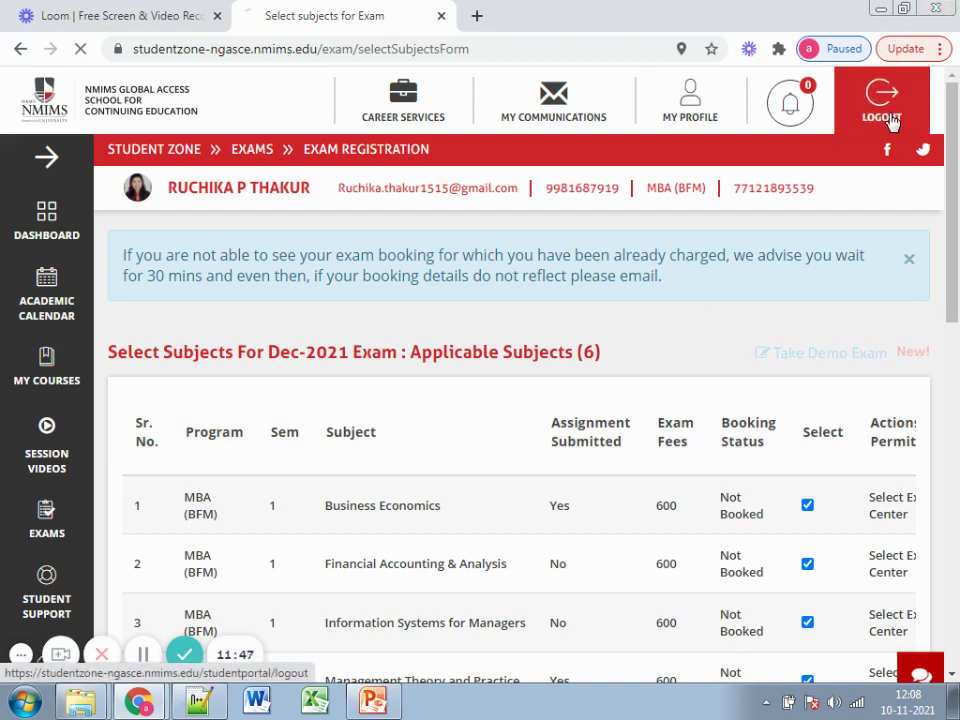